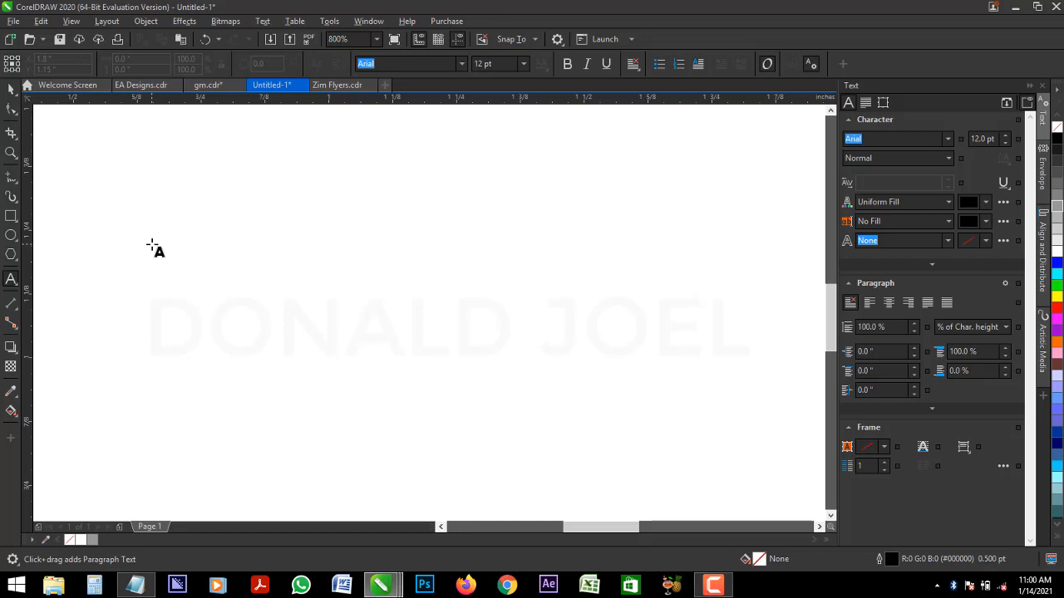
Step: Add the artistic text 3.6” X 2.3” on the page in 24 pt Arial
click(195, 300)
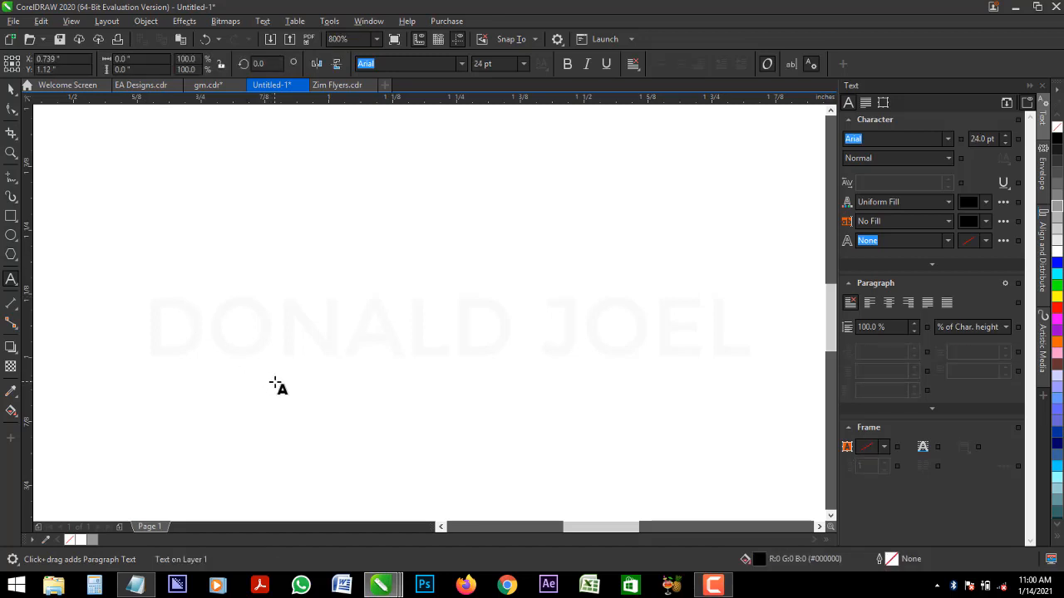
text(3.)
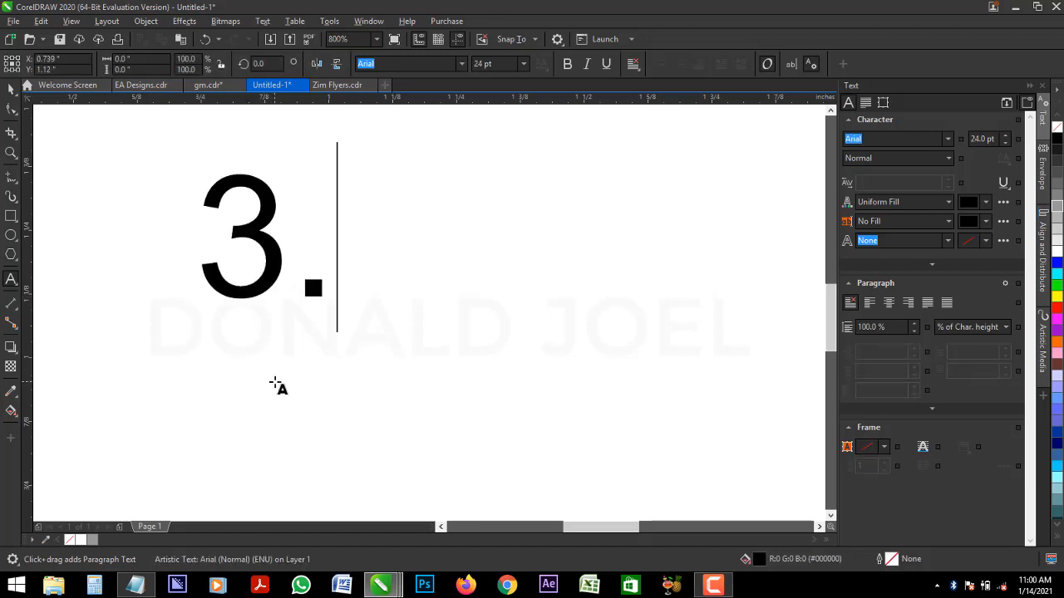
text(6')
key(BackSpace)
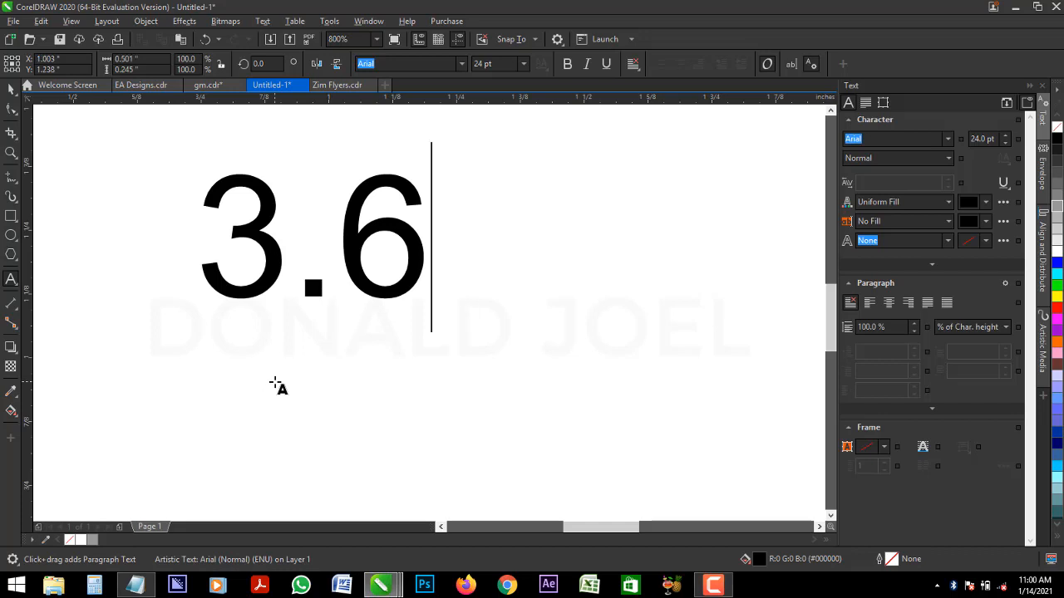
text(" X 2.3)
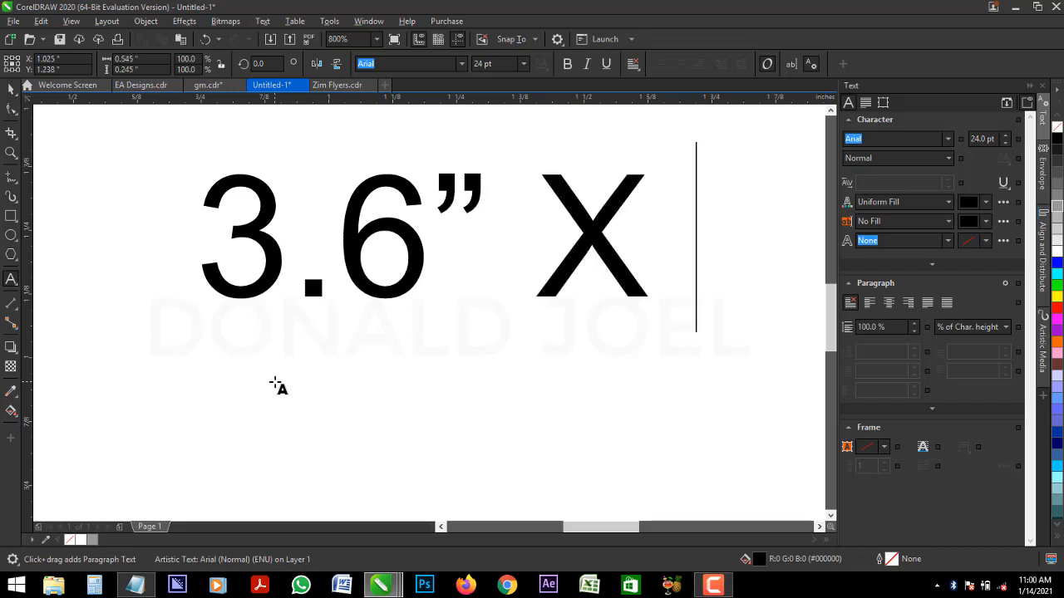
text(")
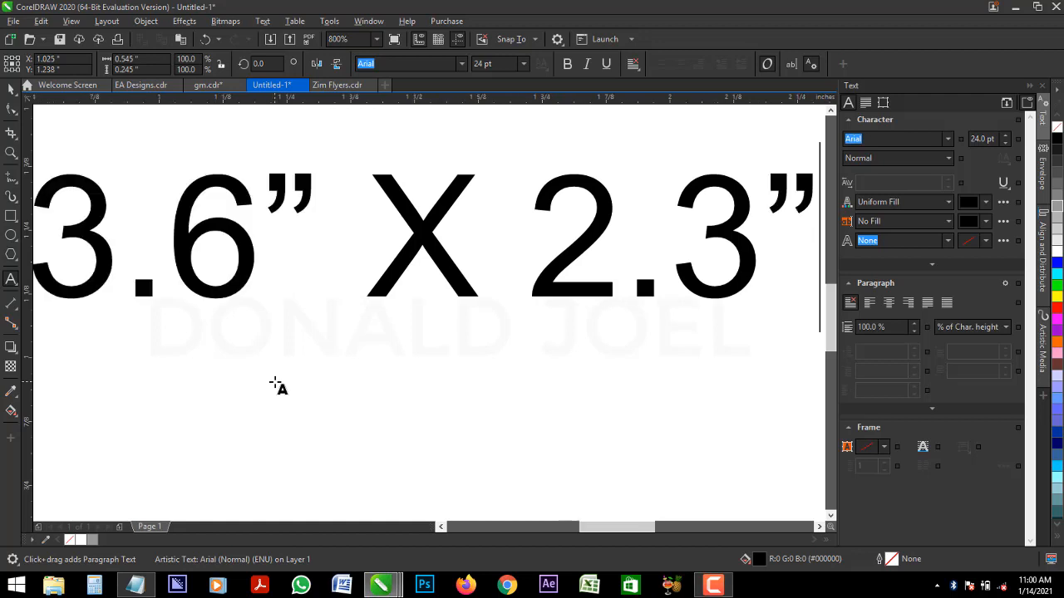
click(12, 90)
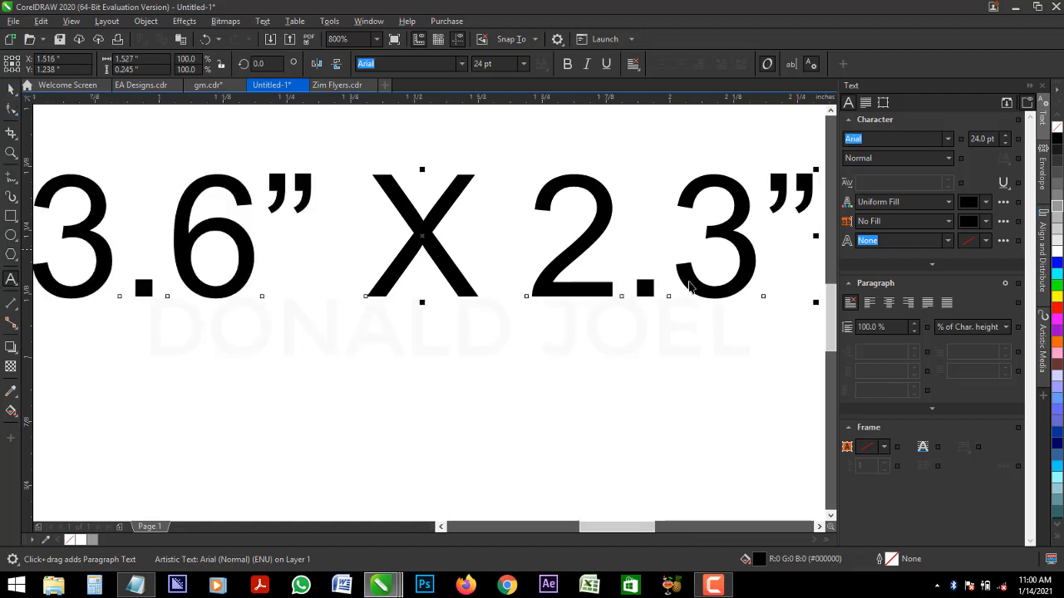
Step: Scale the dimension text down to about 18.88 pt, reposition it, and delete it from the page
key(ctrl+space)
drag(806, 301, 753, 288)
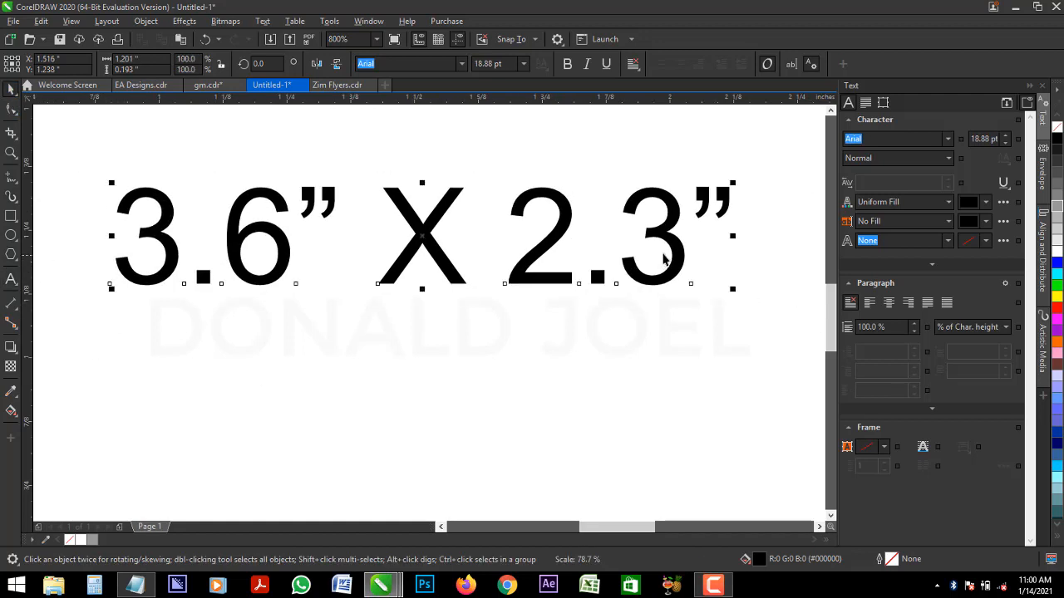
drag(669, 243, 681, 266)
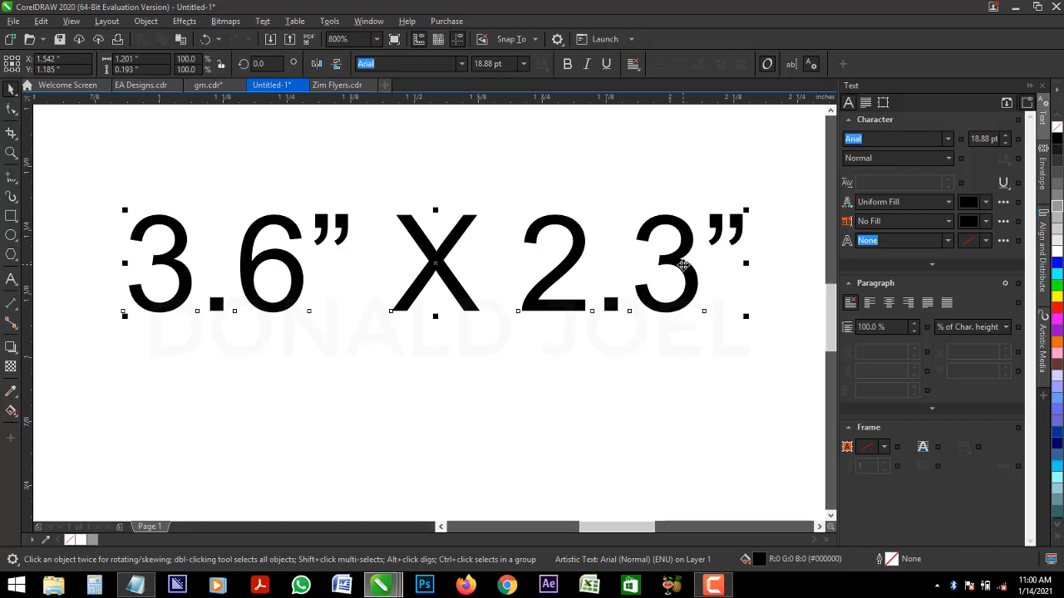
key(Delete)
Step: Draw a circle about 0.44 inch in diameter on the left half of the card page
scroll(529, 275, down, 2)
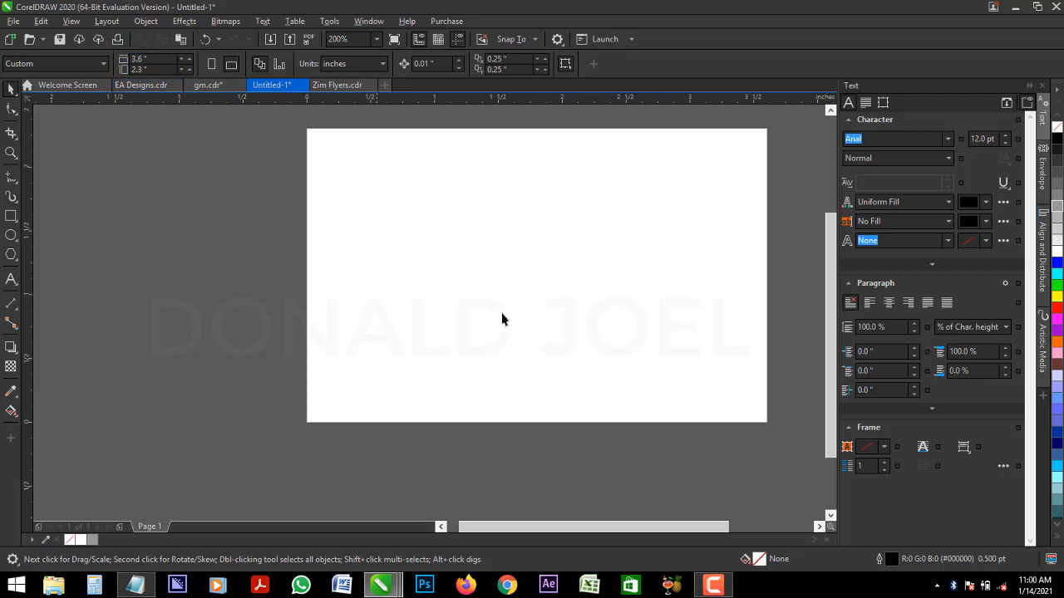
scroll(829, 328, up, 1)
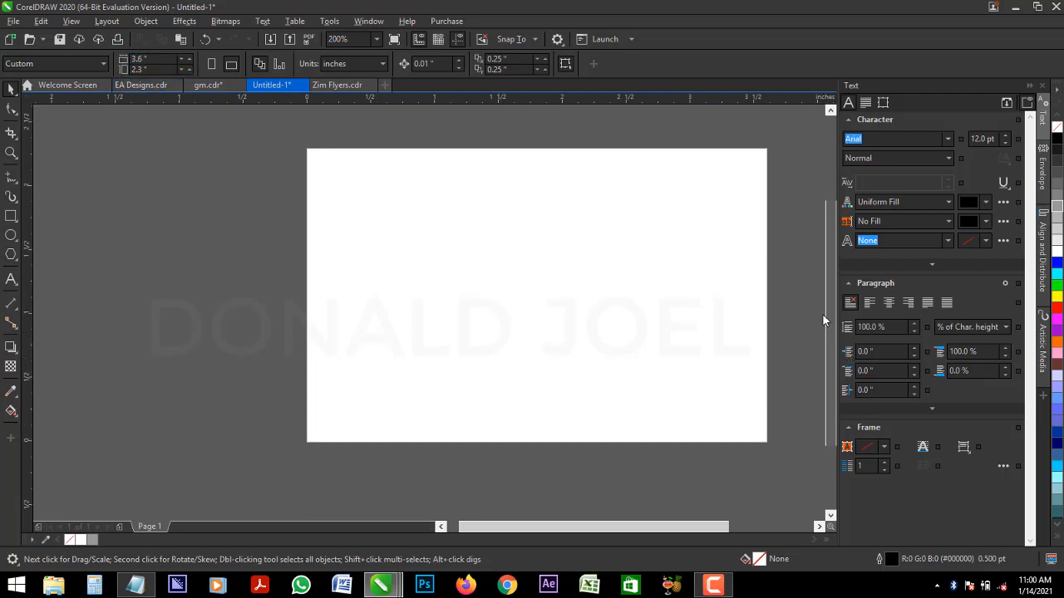
drag(686, 530, 710, 527)
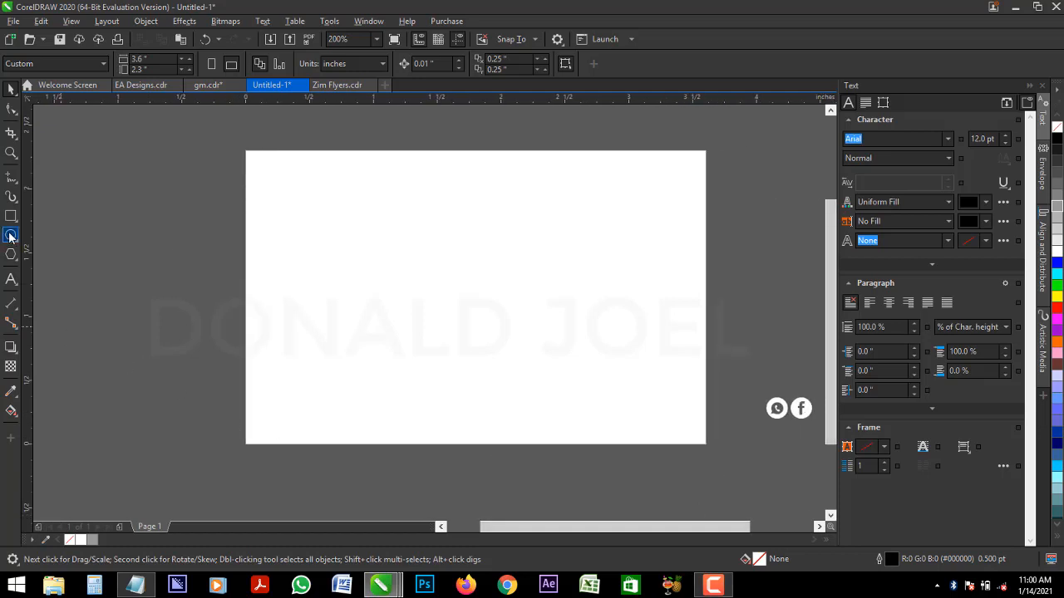
drag(319, 252, 358, 307)
scroll(353, 294, up, 1)
scroll(352, 294, up, 2)
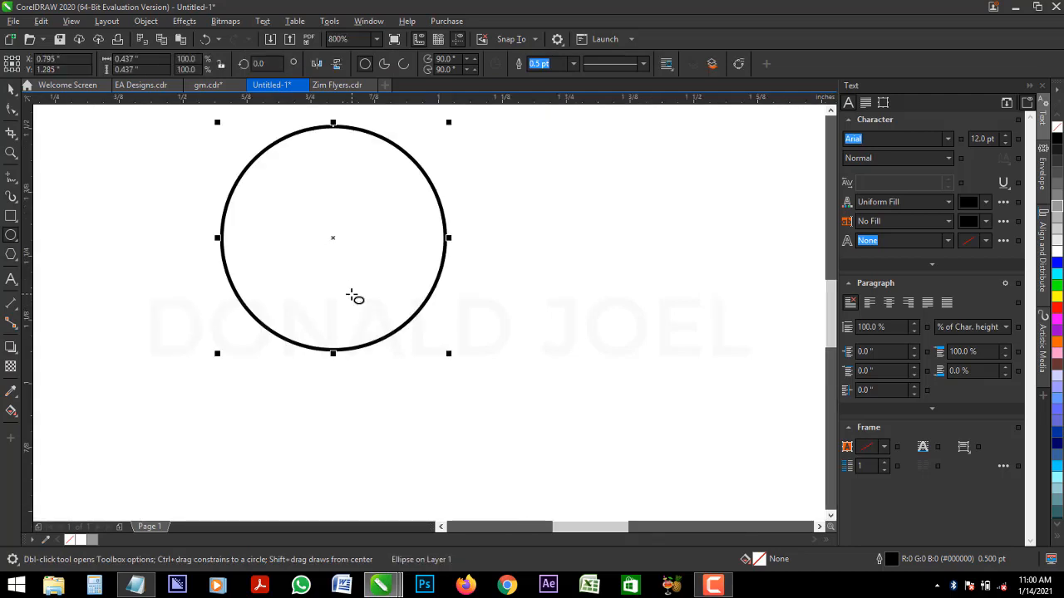
Step: Duplicate the circle twice to form a cluster of three overlapping circles: one above, one below and one to the right
key(space)
drag(369, 230, 352, 373)
right_click(483, 307)
click(466, 296)
click(459, 289)
scroll(351, 249, down, 1)
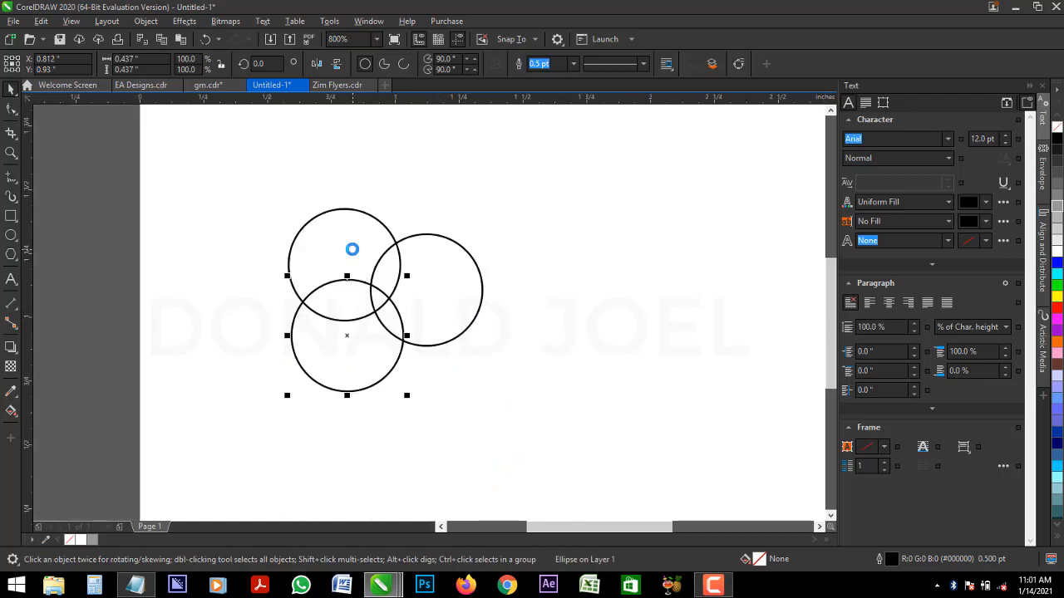
Step: Enlarge the three circles together to about 1.14 by 1.07 inches and shift the cluster about 0.25 inch right
drag(84, 169, 534, 440)
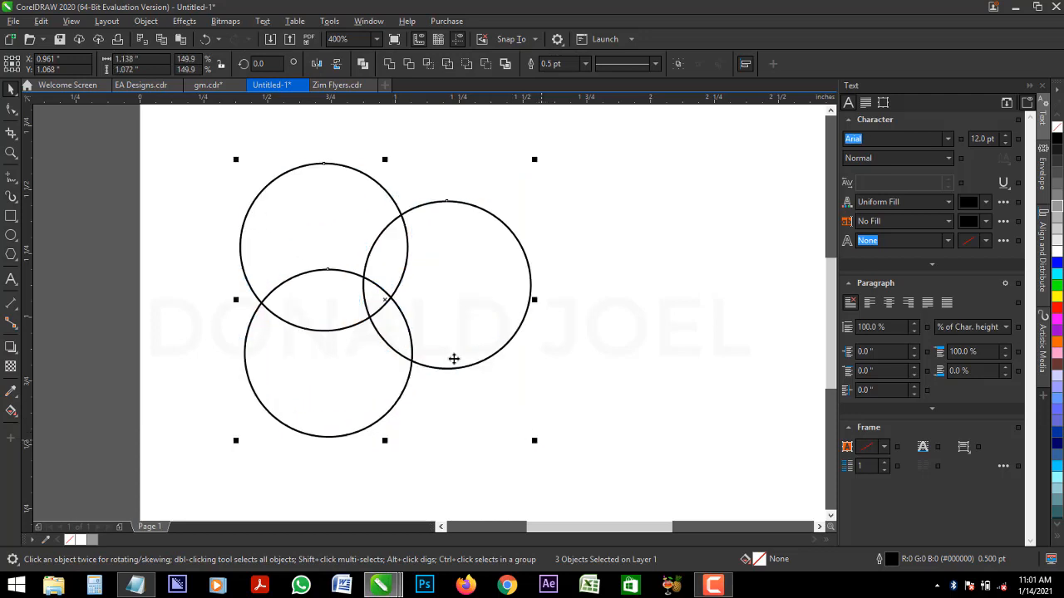
click(449, 304)
drag(453, 304, 517, 303)
click(102, 265)
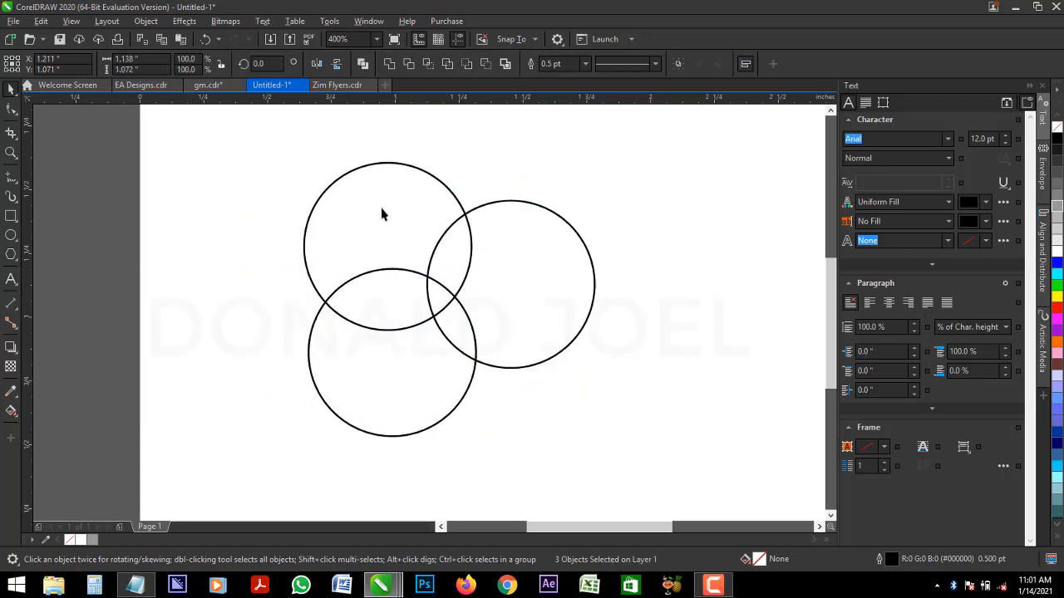
Step: Fill the upper circle with red, the right circle with purple and the lower circle with yellow
click(398, 206)
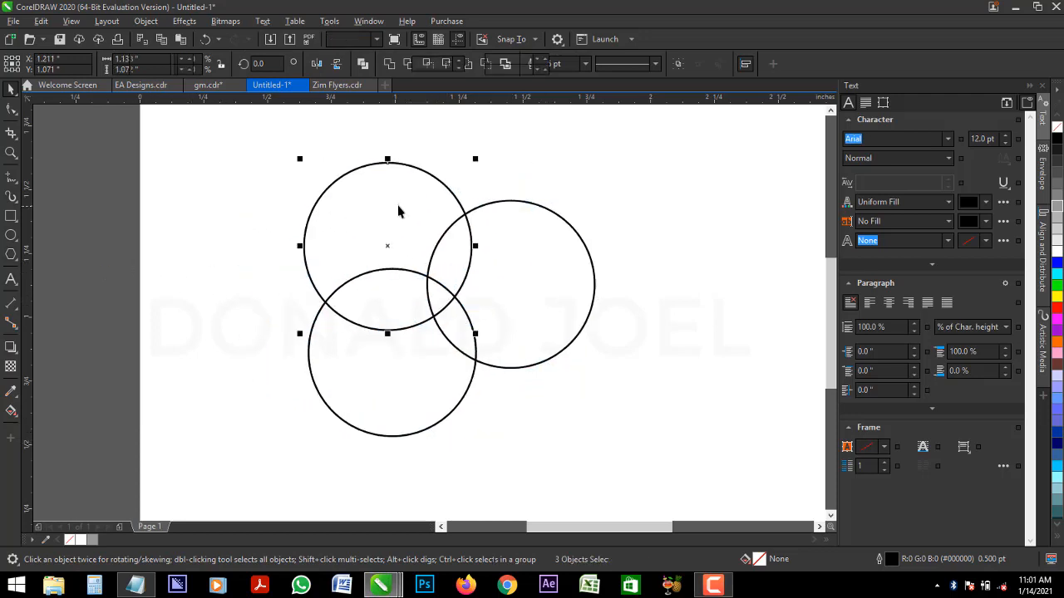
click(1057, 307)
click(571, 272)
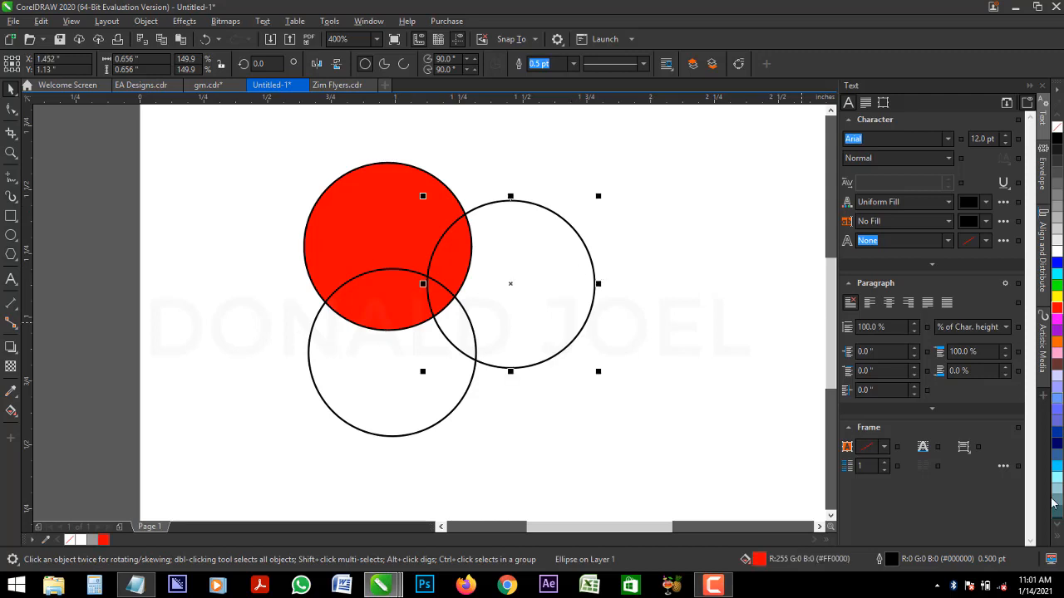
click(1057, 540)
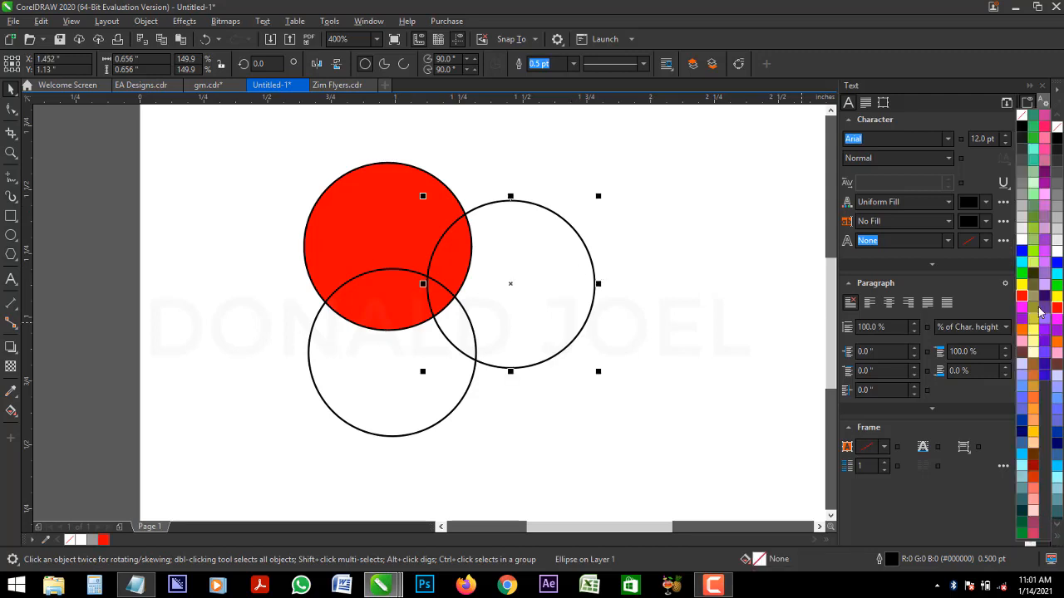
click(1046, 176)
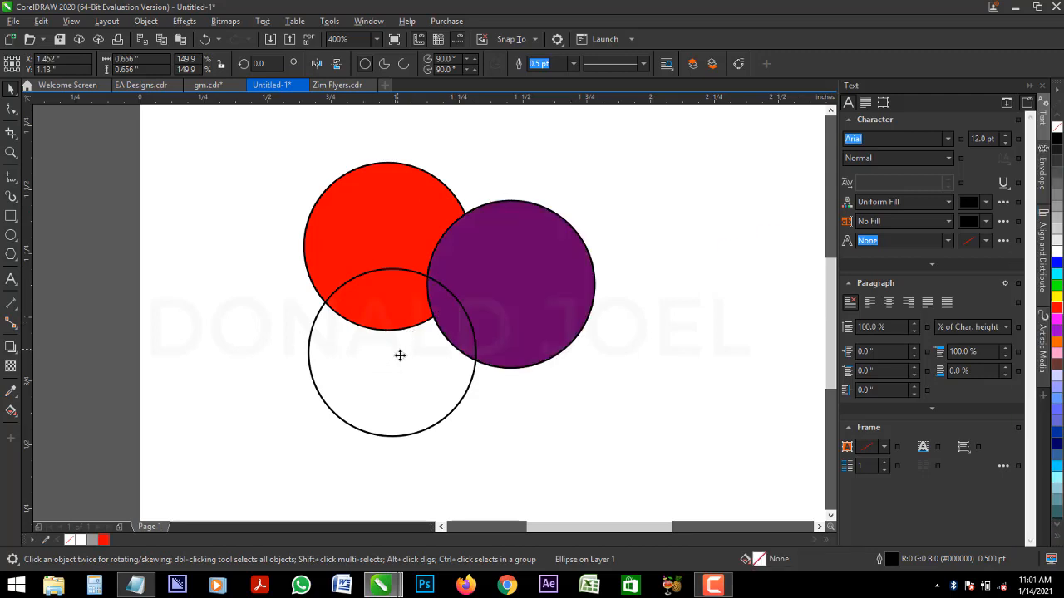
click(399, 357)
click(1057, 340)
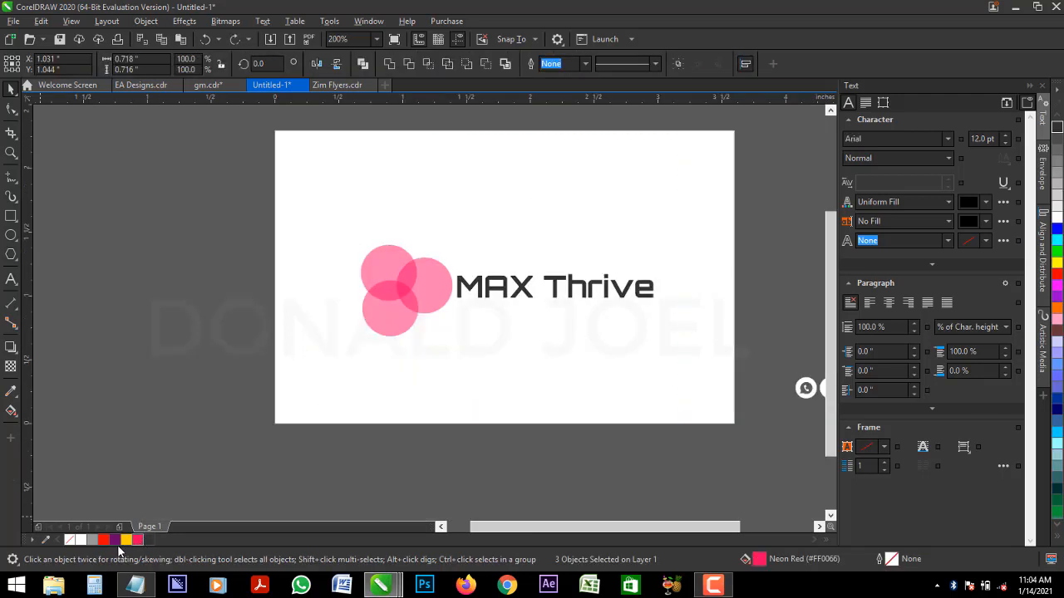
Step: Replace the three circles' fill with a Neon Red outline and move the MAX Thrive text slightly down
click(70, 541)
click(238, 372)
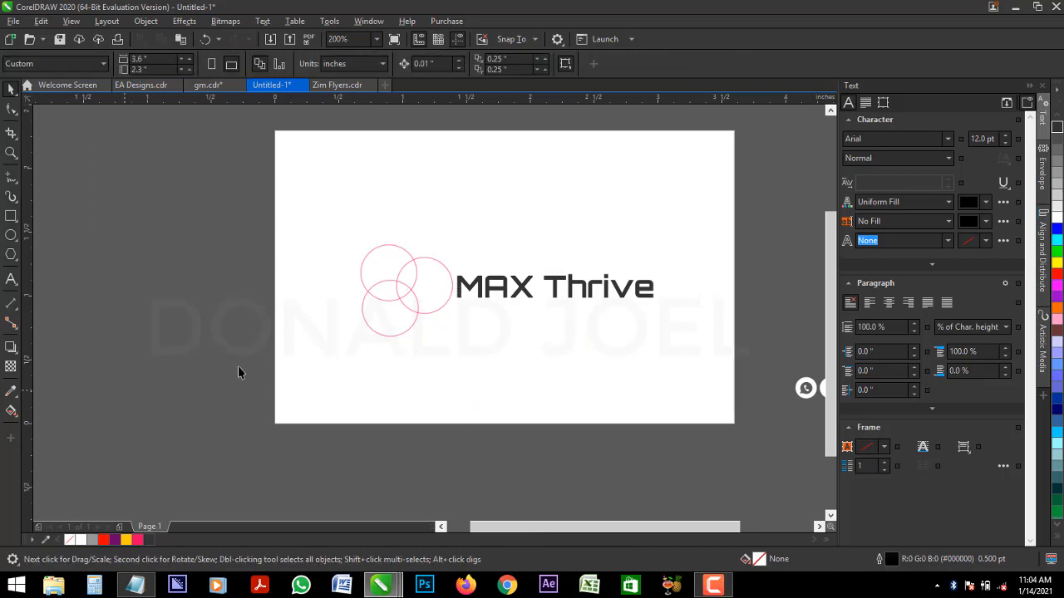
click(530, 292)
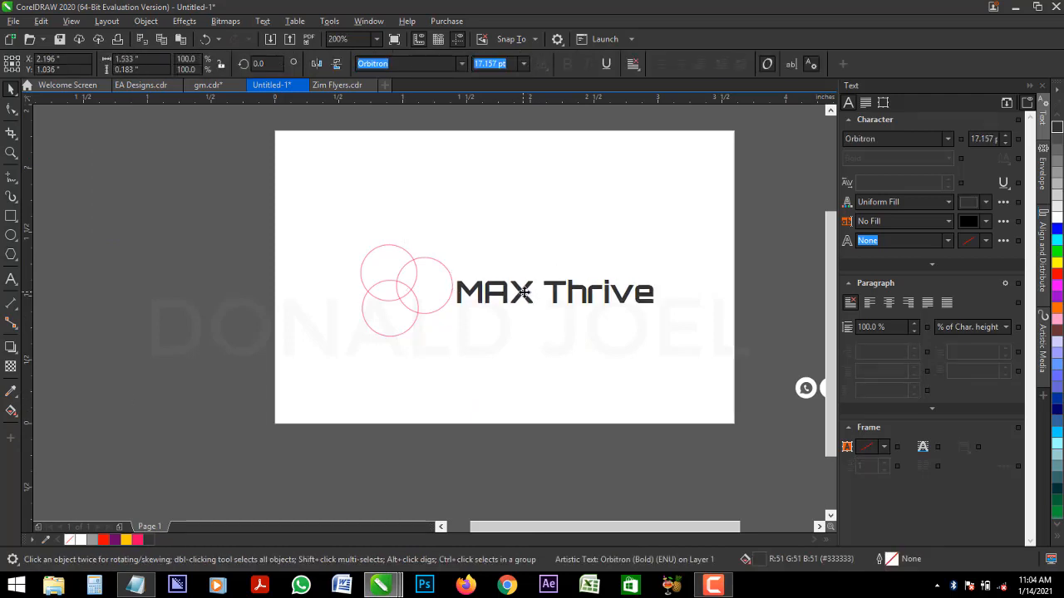
Step: Give the right circle a yellow outline and the lower circle a Sky Blue outline
click(444, 284)
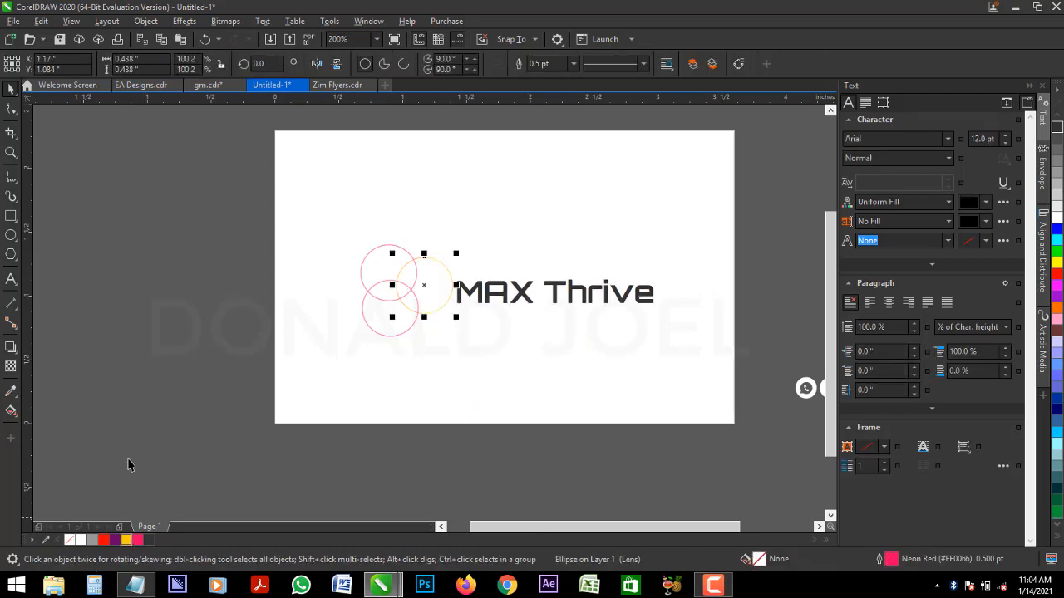
click(374, 271)
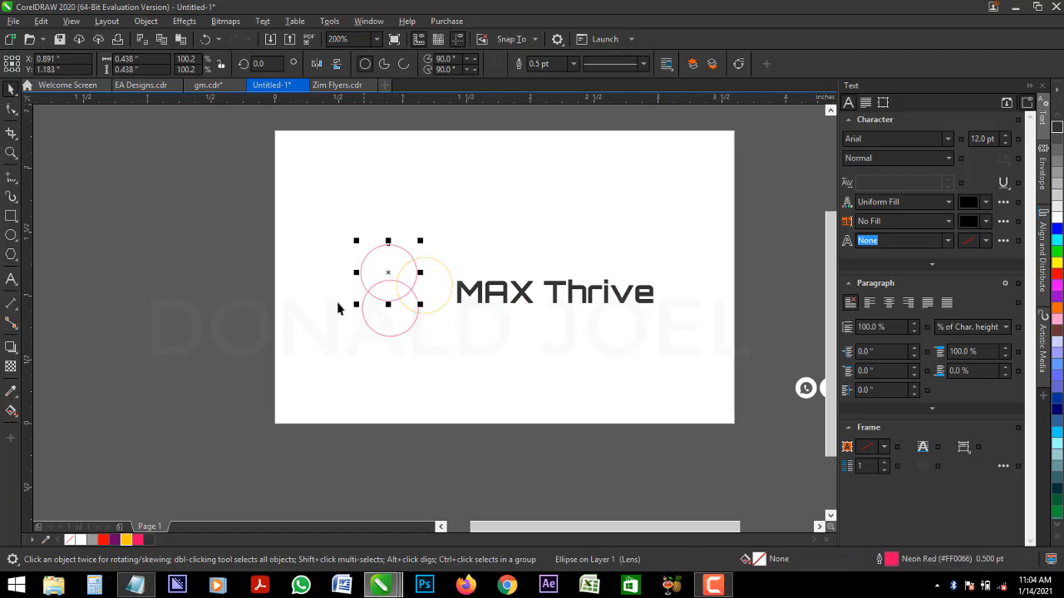
click(387, 336)
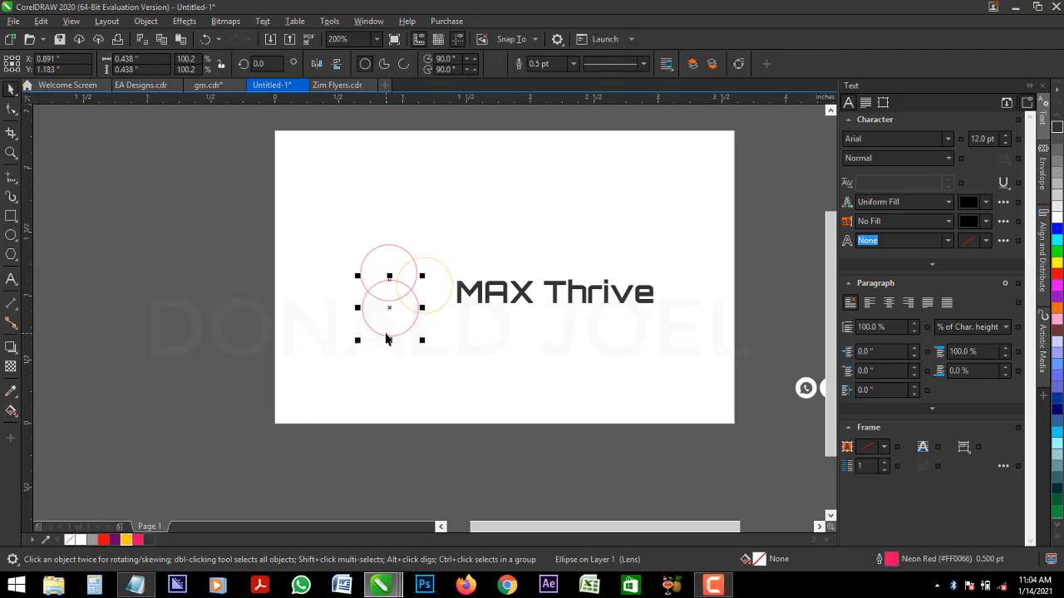
right_click(1057, 433)
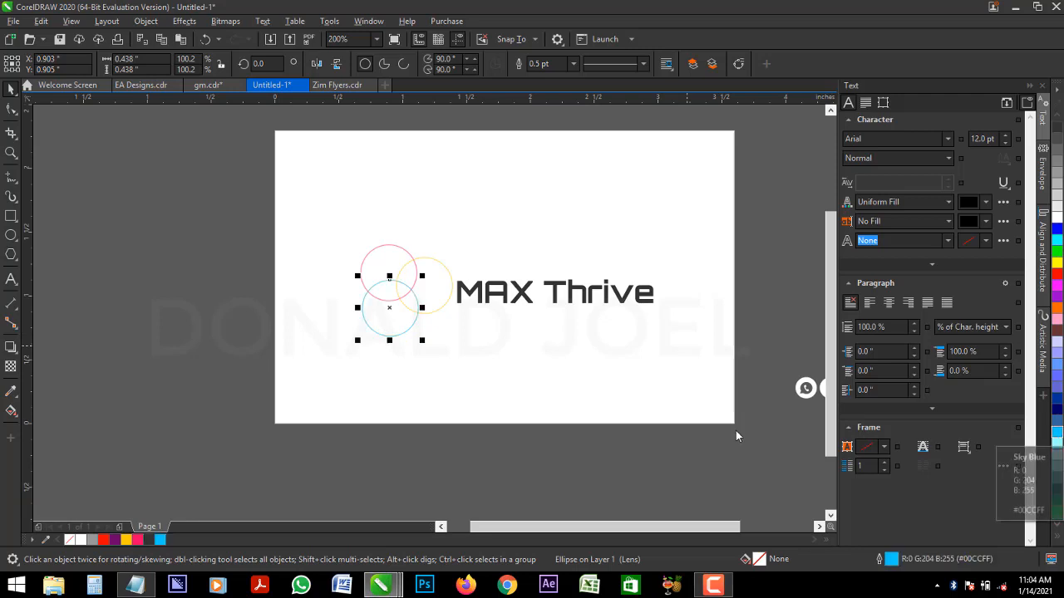
click(436, 355)
Step: Set the outline width of all three circles to 2.0 pt
drag(194, 208, 479, 386)
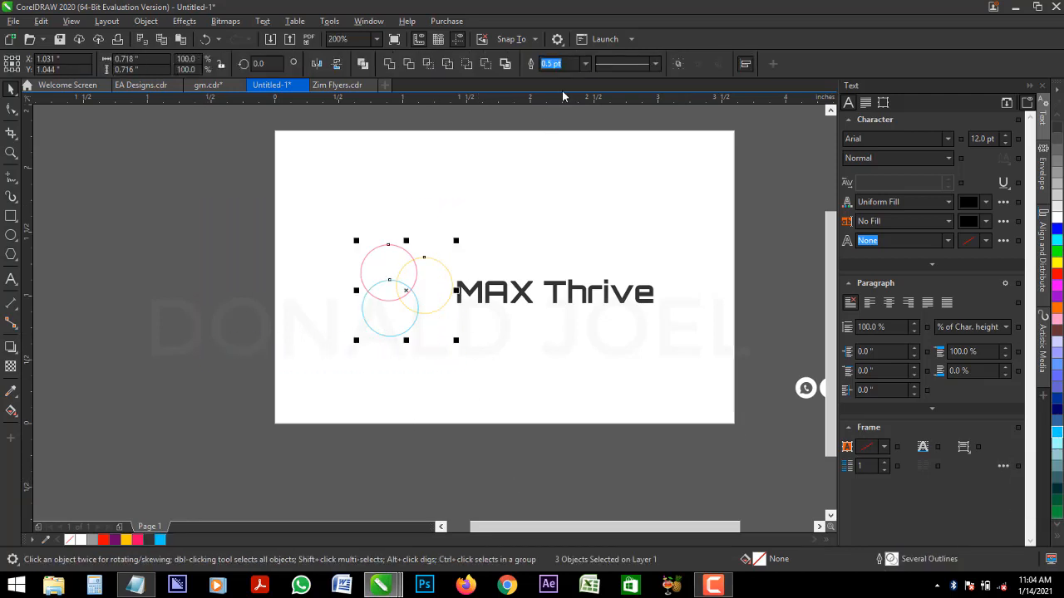
click(585, 64)
click(571, 131)
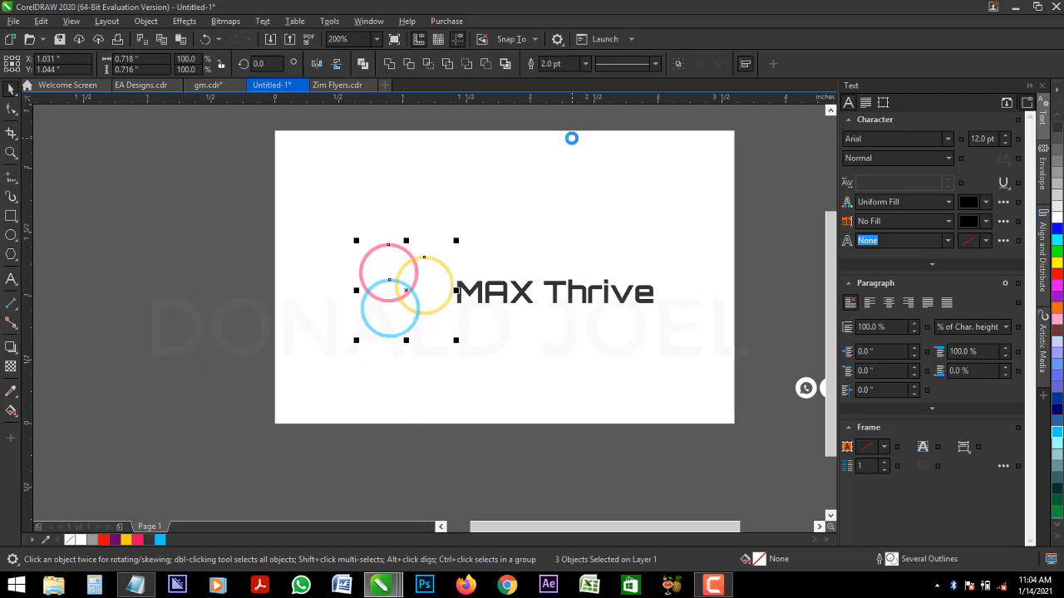
click(540, 475)
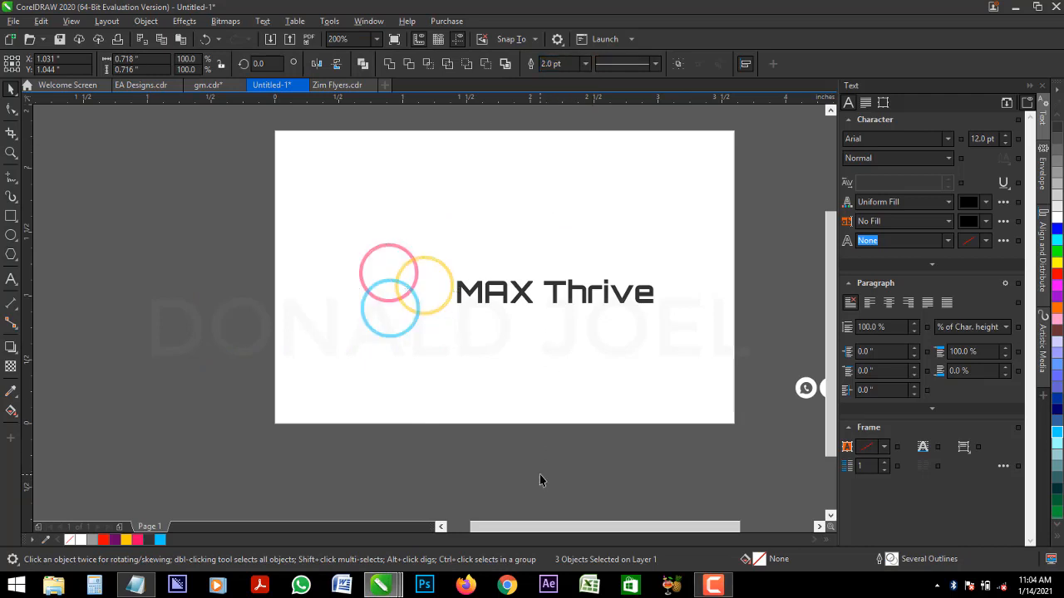
Step: Nudge the MAX Thrive text slightly away from the circles and shift the whole logo slightly left on the page
click(524, 299)
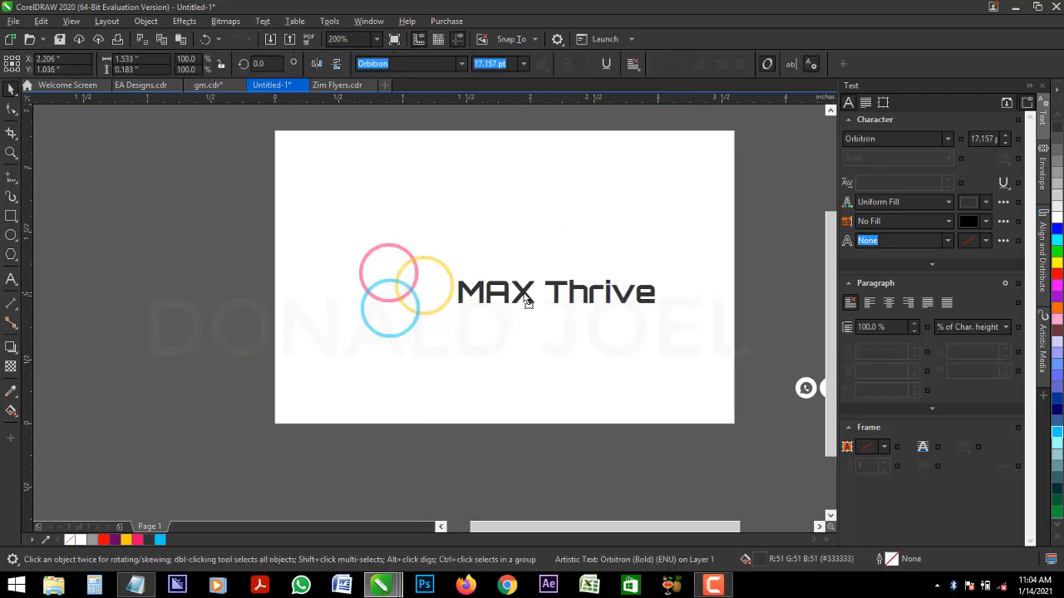
click(506, 457)
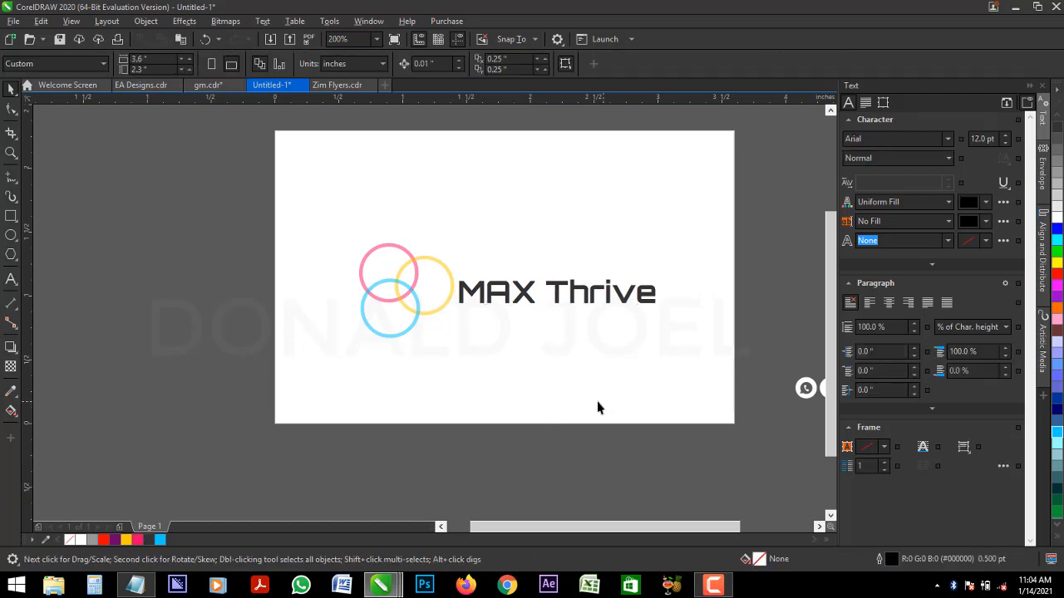
drag(219, 213, 795, 407)
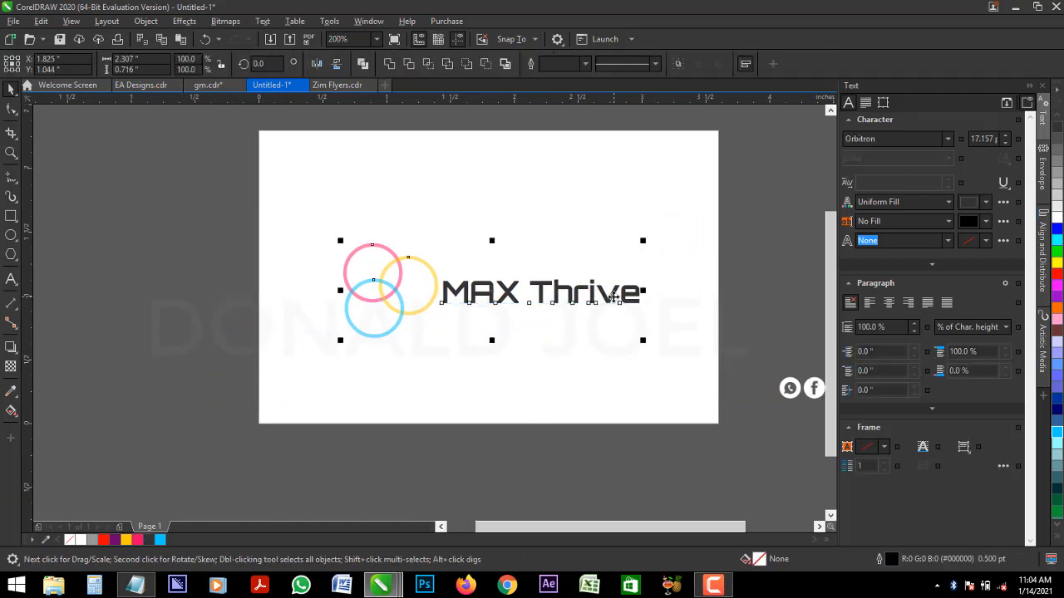
drag(616, 298, 612, 307)
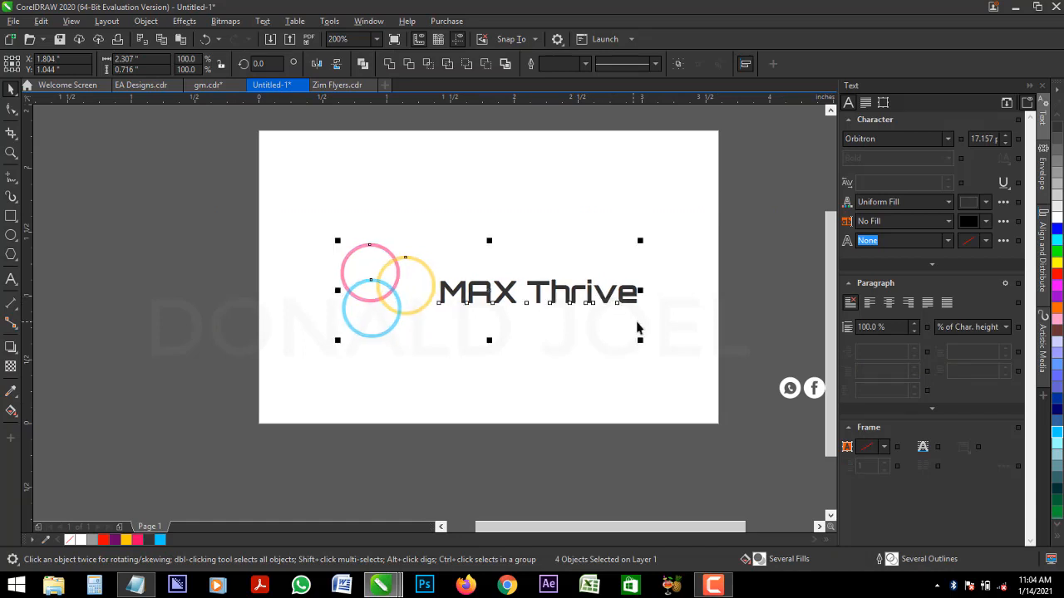
click(560, 458)
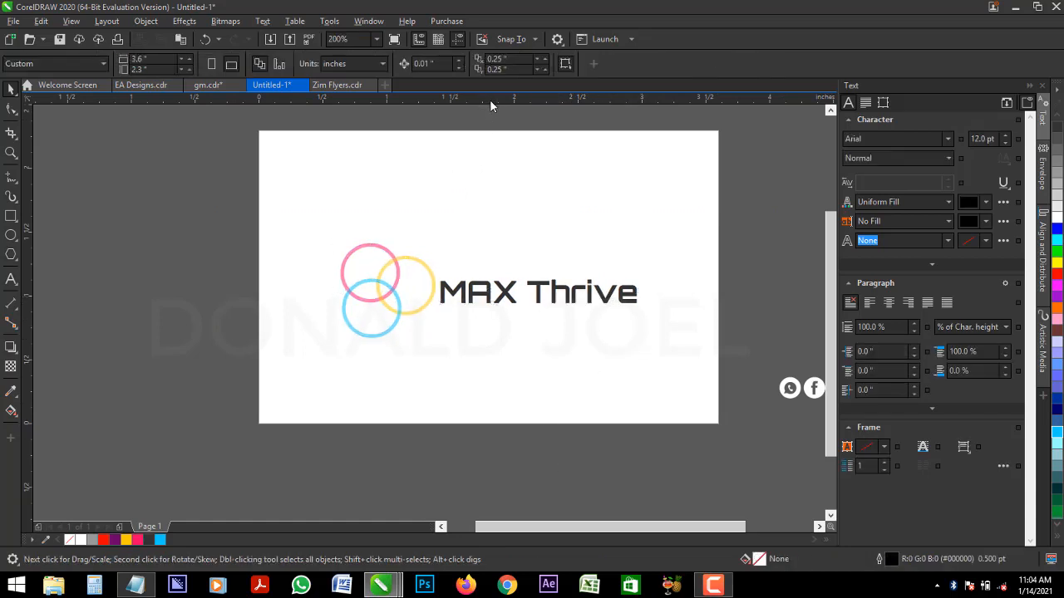
Step: Place a horizontal guideline near the page's upper edge at about 2.14 inches
drag(489, 100, 506, 156)
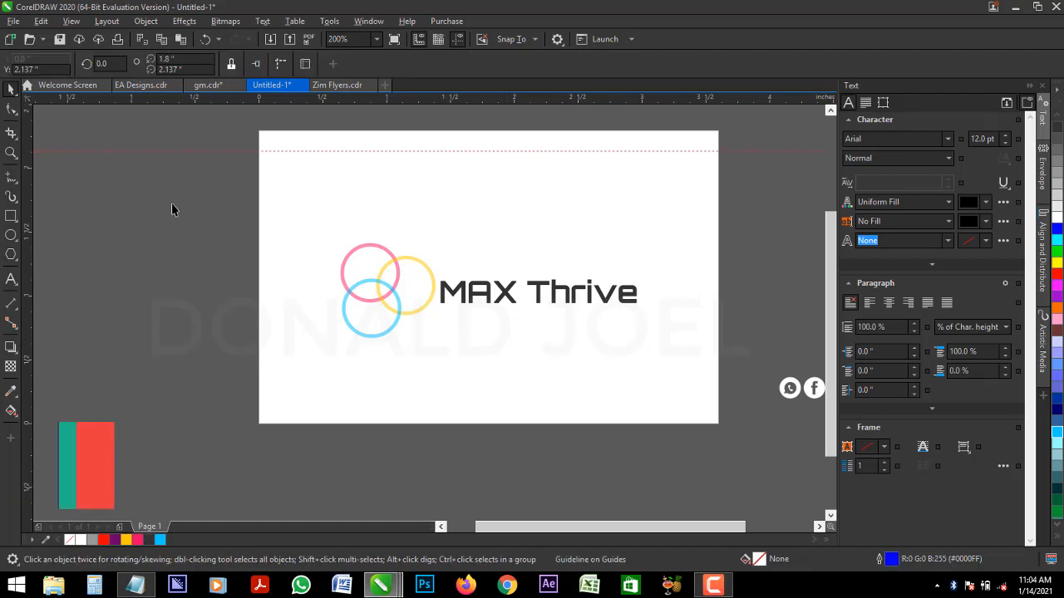
Step: Place guidelines near the page's left edge at about 0.18 inches, lower edge at about 0.15 inches, and right edge
drag(26, 258, 166, 299)
drag(257, 332, 282, 381)
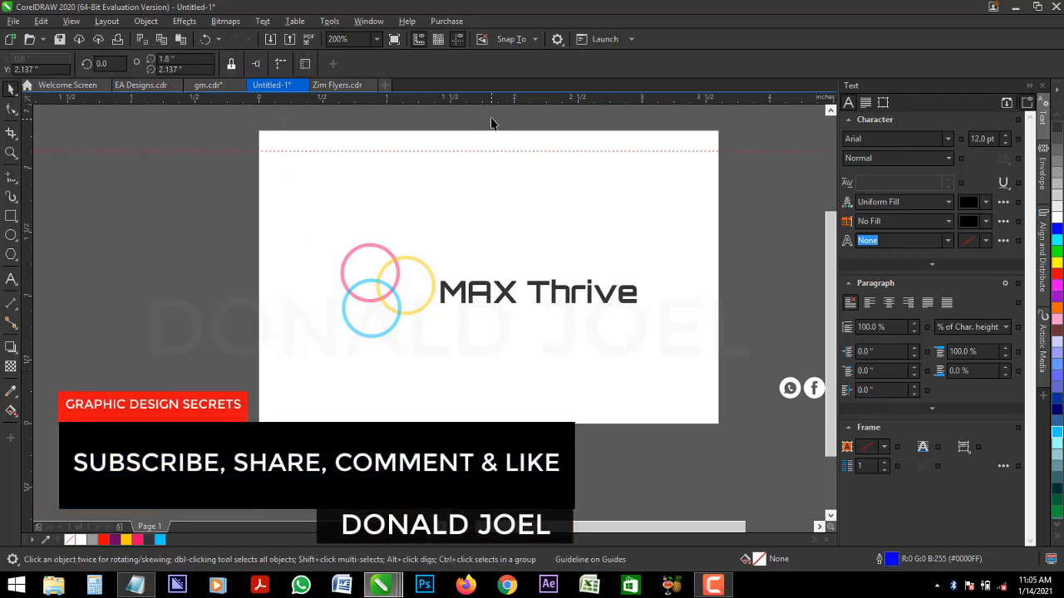
click(493, 151)
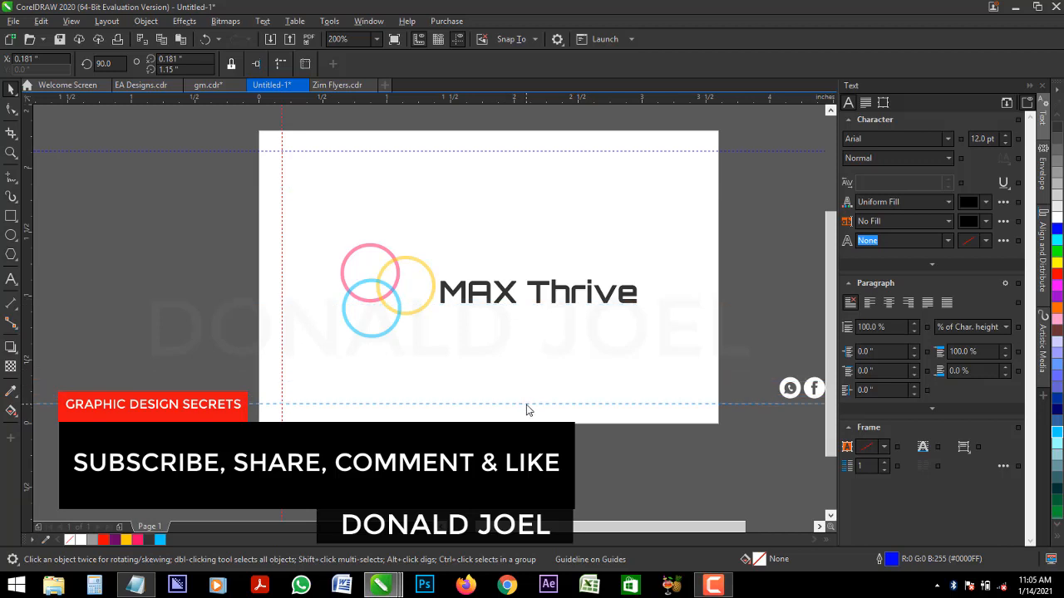
drag(27, 266, 696, 384)
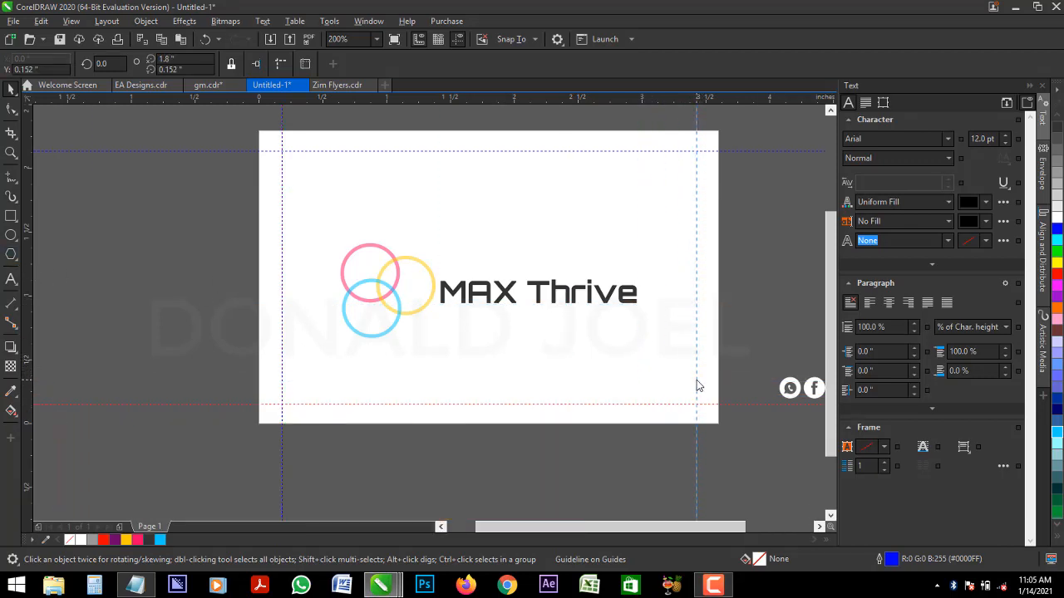
click(760, 319)
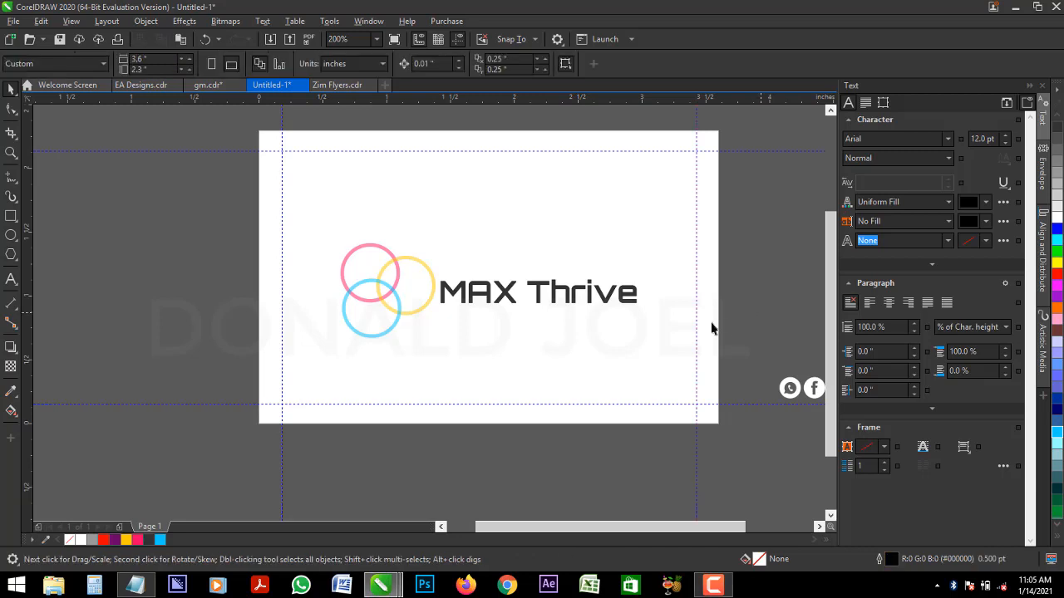
Step: Group the three circles with the MAX Thrive text and move the logo slightly up on the page
drag(640, 344, 640, 342)
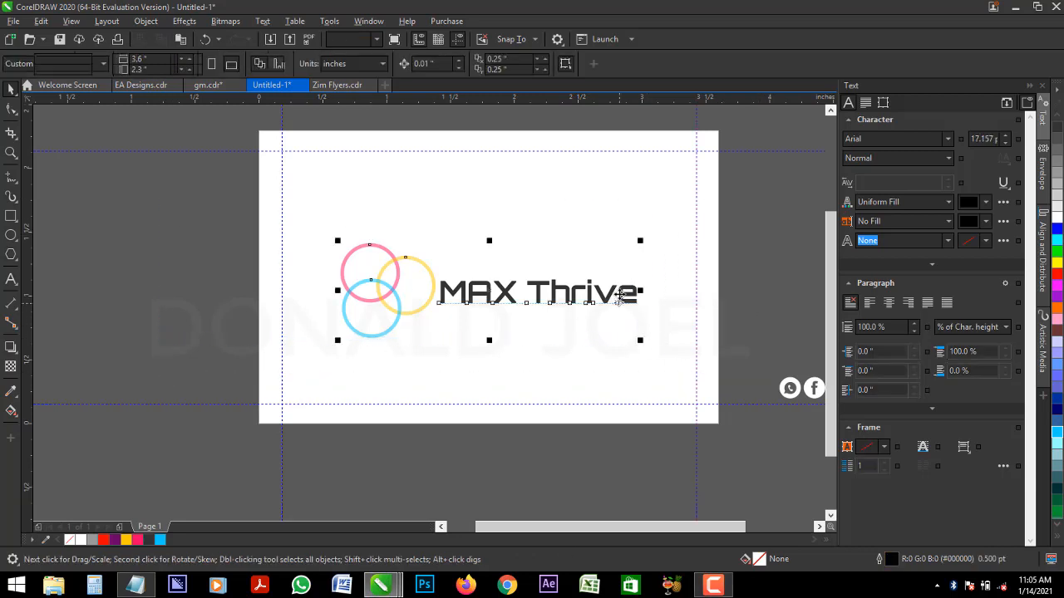
key(ctrl+g)
drag(619, 295, 619, 284)
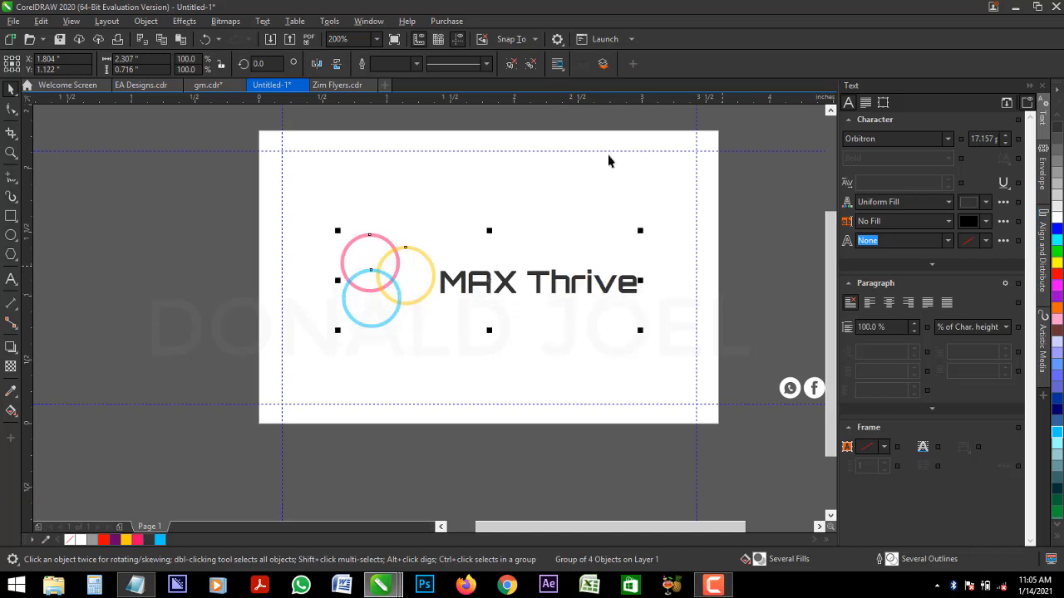
click(754, 289)
click(554, 284)
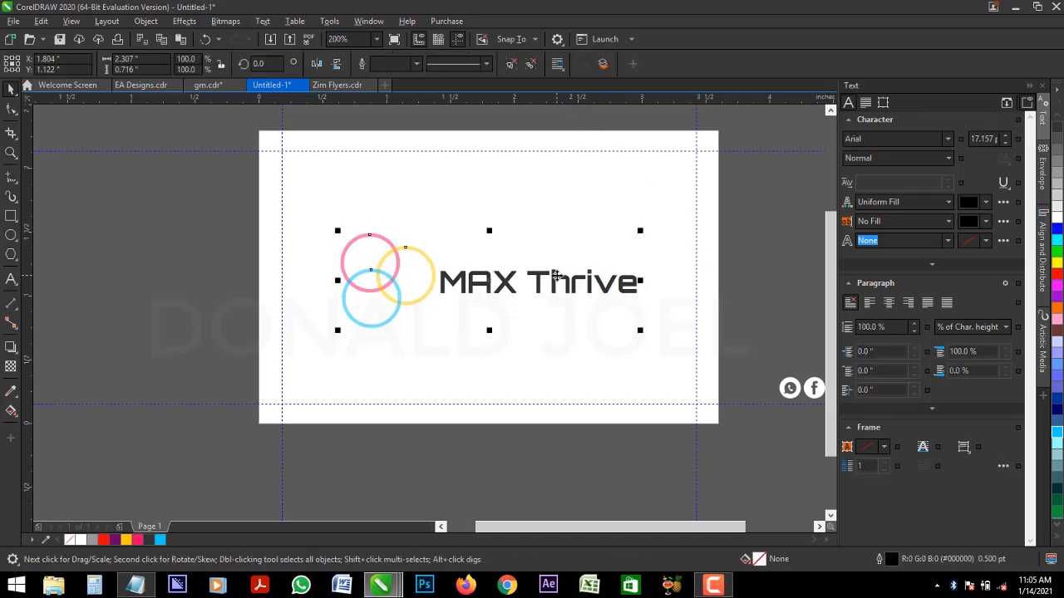
click(670, 282)
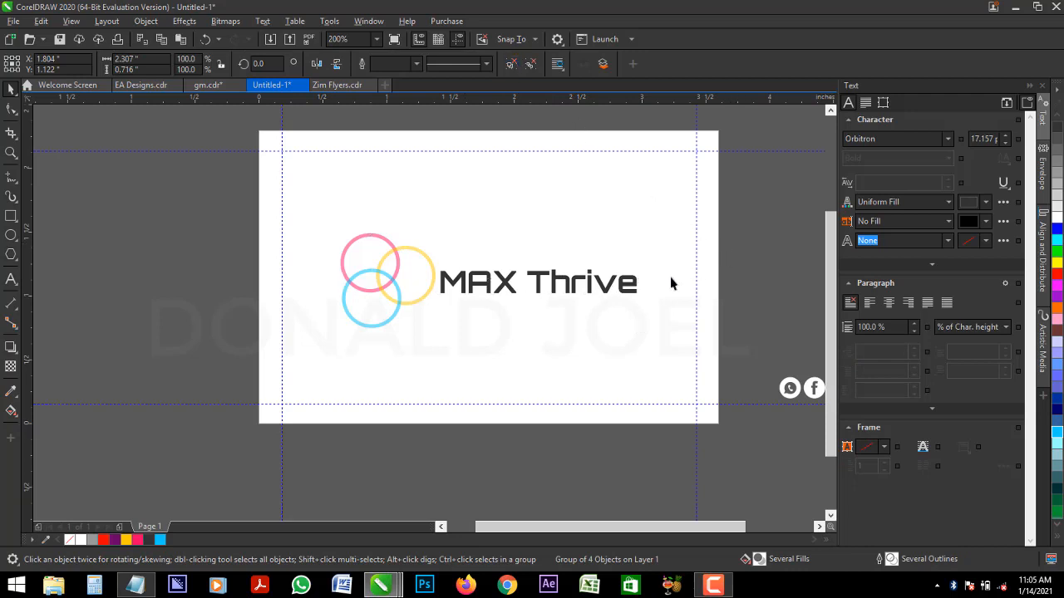
Step: Duplicate the MAX Thrive text directly below itself and replace the copy's wording with "Maximum Thriving..."
double_click(565, 282)
drag(566, 303, 570, 322)
right_click(570, 321)
double_click(570, 322)
key(ctrl+a)
text(Maximum Thriving)
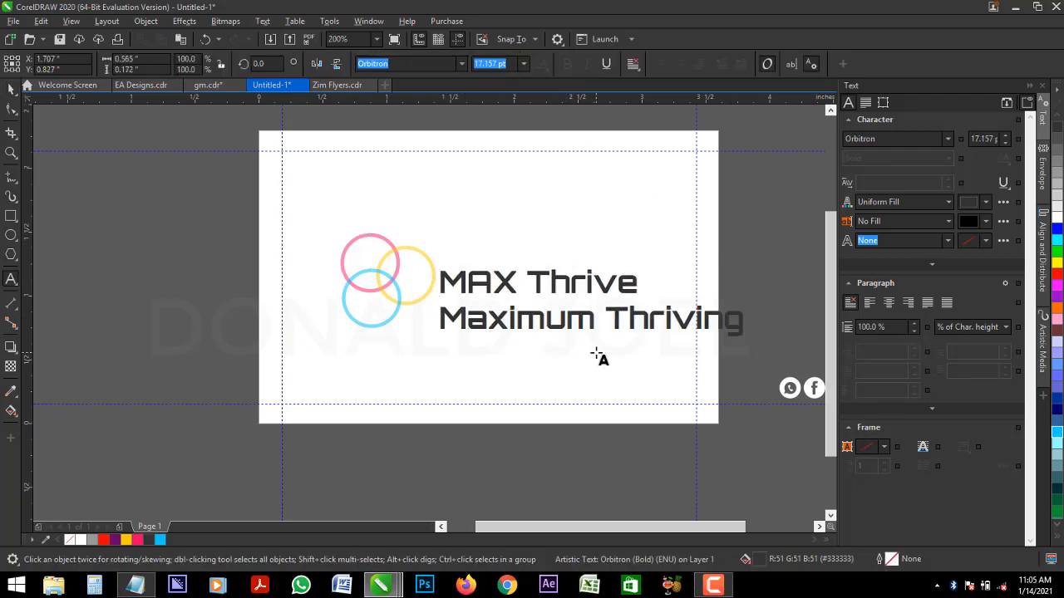
key(Escape)
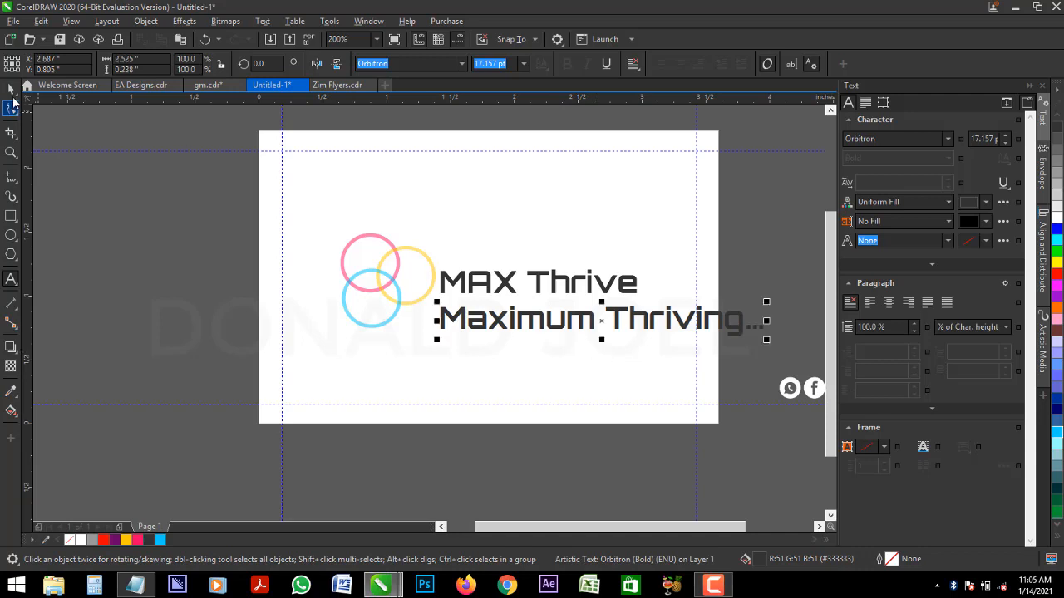
Step: Scale the tagline down to about 6.48 pt under the company name and set its font to Montserrat
drag(766, 339, 580, 322)
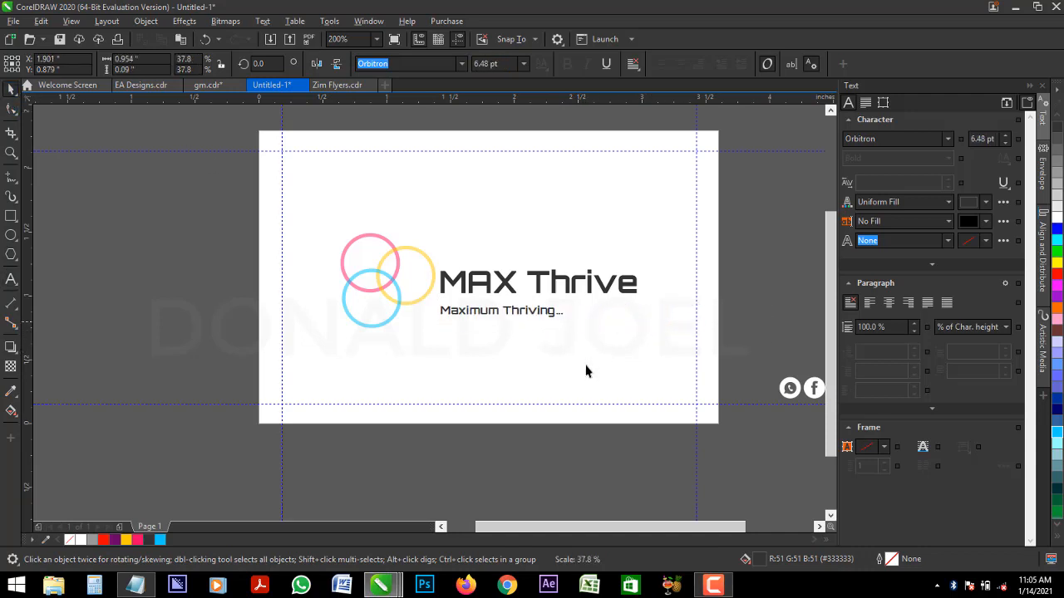
click(462, 64)
click(442, 138)
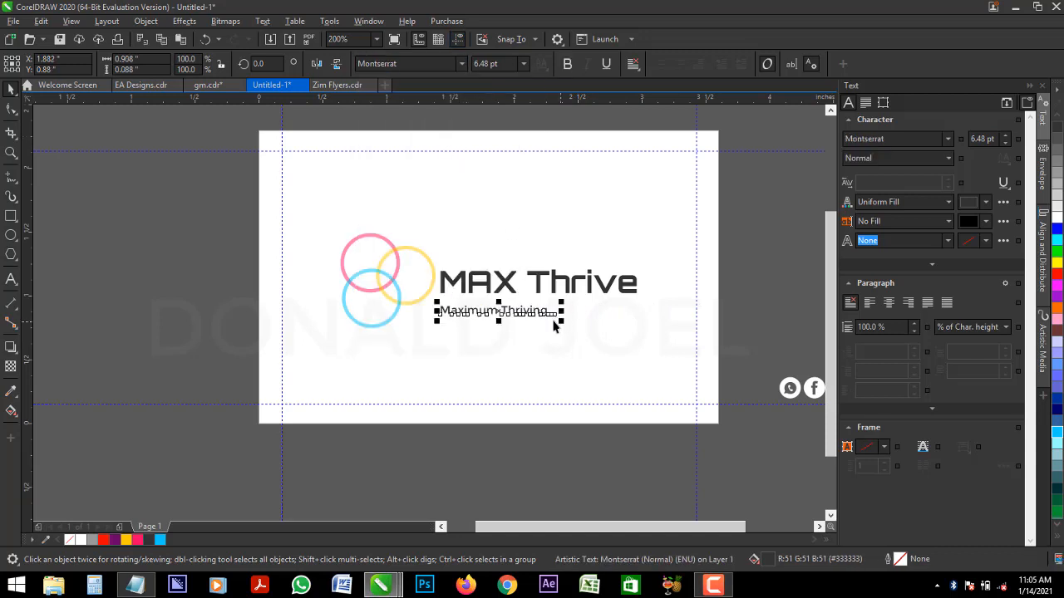
Step: Widen the tagline's letter spacing until it spans the width of the MAX Thrive text
drag(525, 313, 640, 320)
click(10, 111)
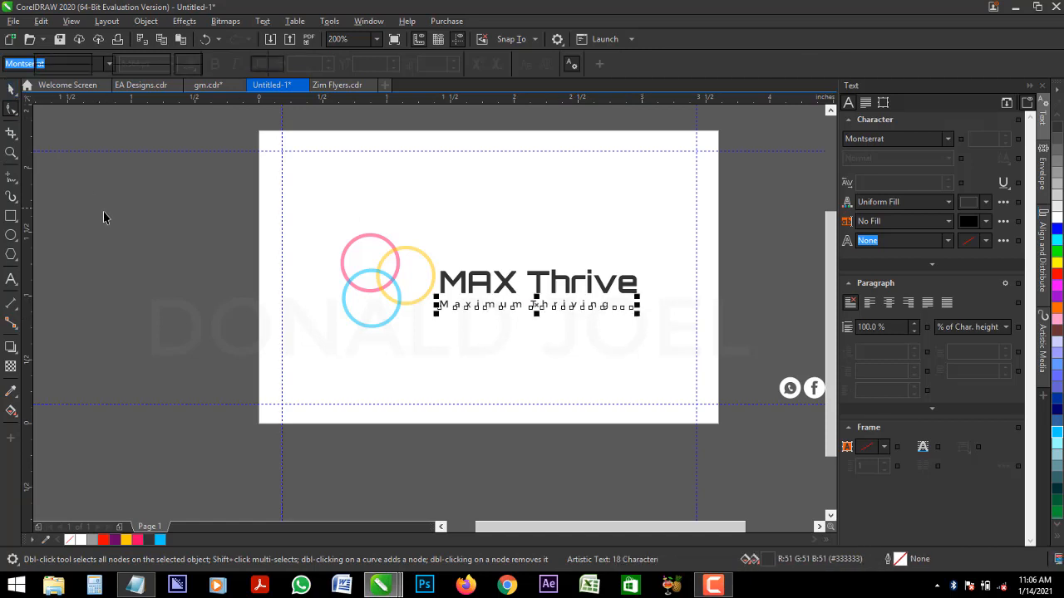
key(space)
Step: Duplicate the three logo circles onto the upper-left area of the page, overlapping its left edge
drag(147, 180, 463, 364)
drag(364, 258, 290, 219)
right_click(291, 219)
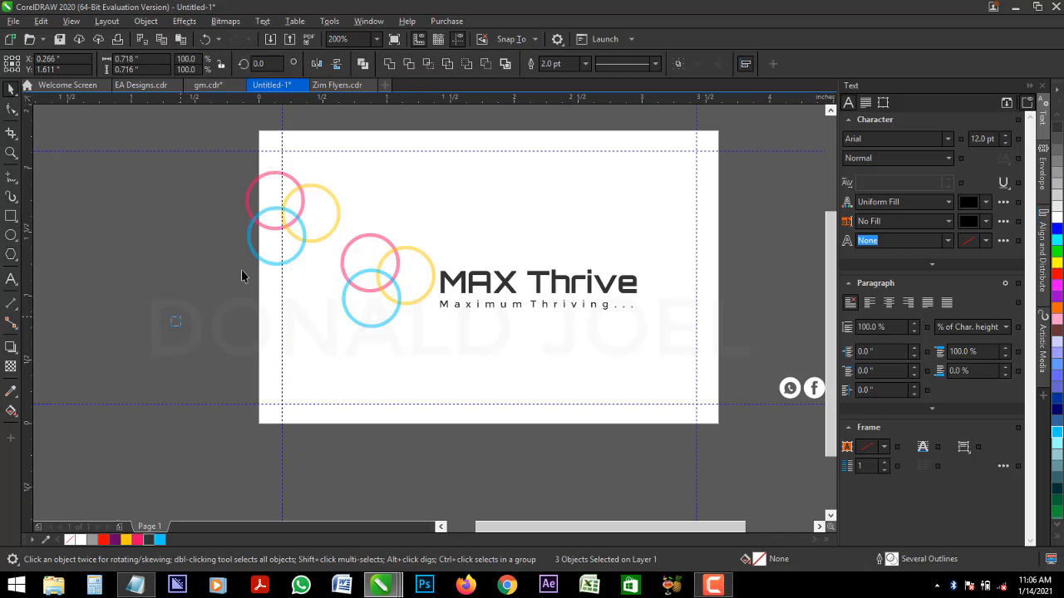
Step: Fill the copied circles to match their outlines: lower one Sky Blue, right one yellow, upper one Neon Red
click(280, 254)
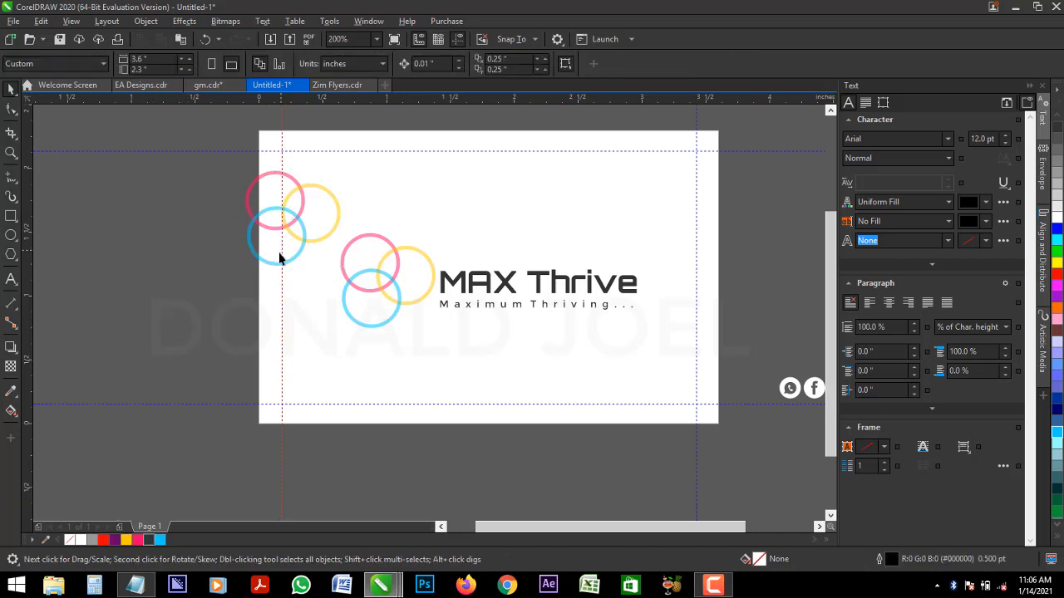
click(162, 542)
click(332, 221)
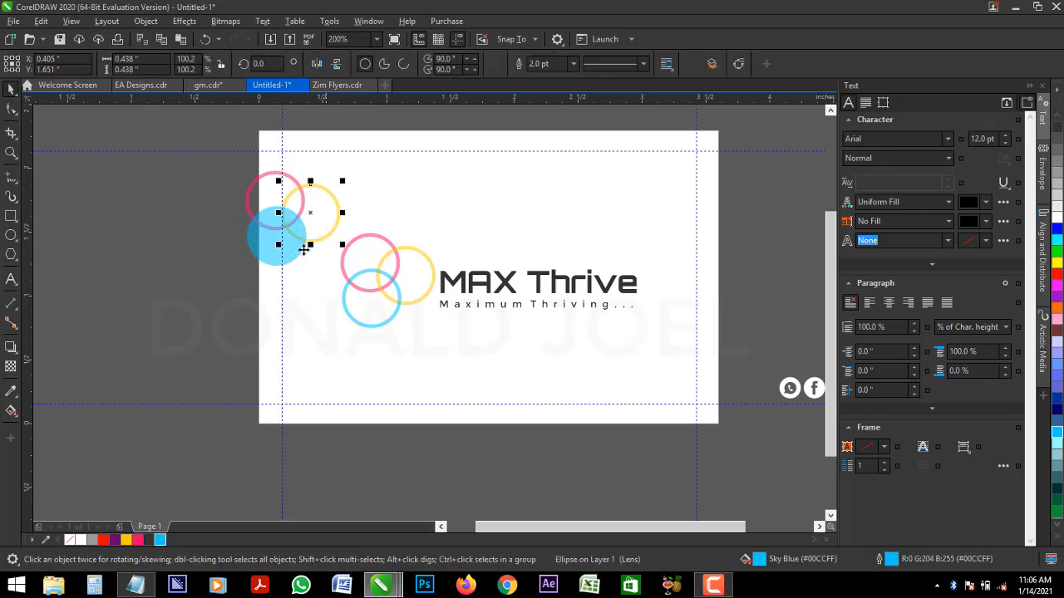
click(126, 540)
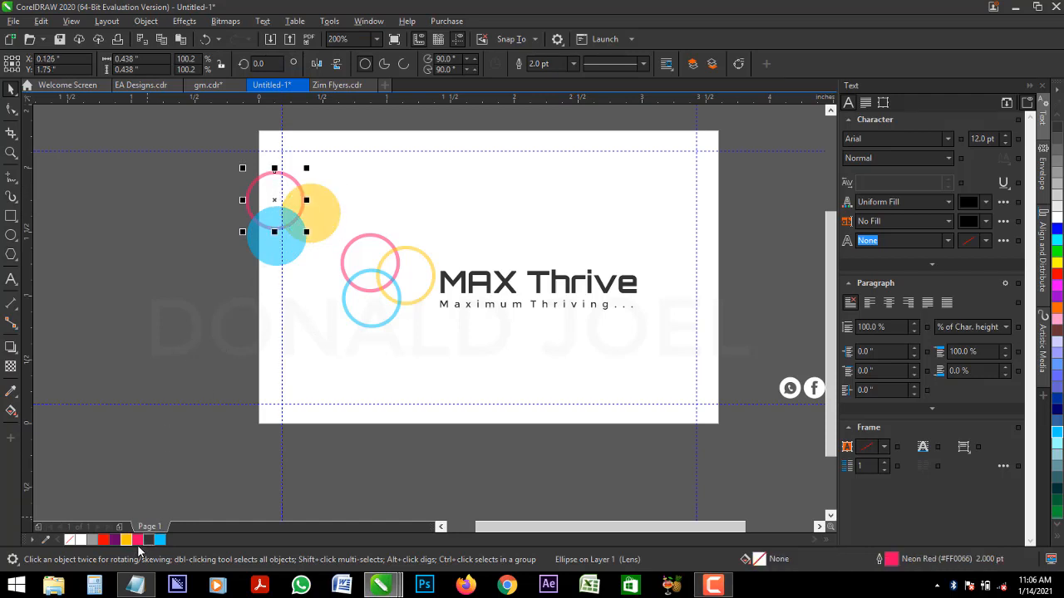
click(141, 482)
click(138, 540)
Step: Group the three filled circles at the page's left edge
drag(234, 151, 369, 293)
click(251, 201)
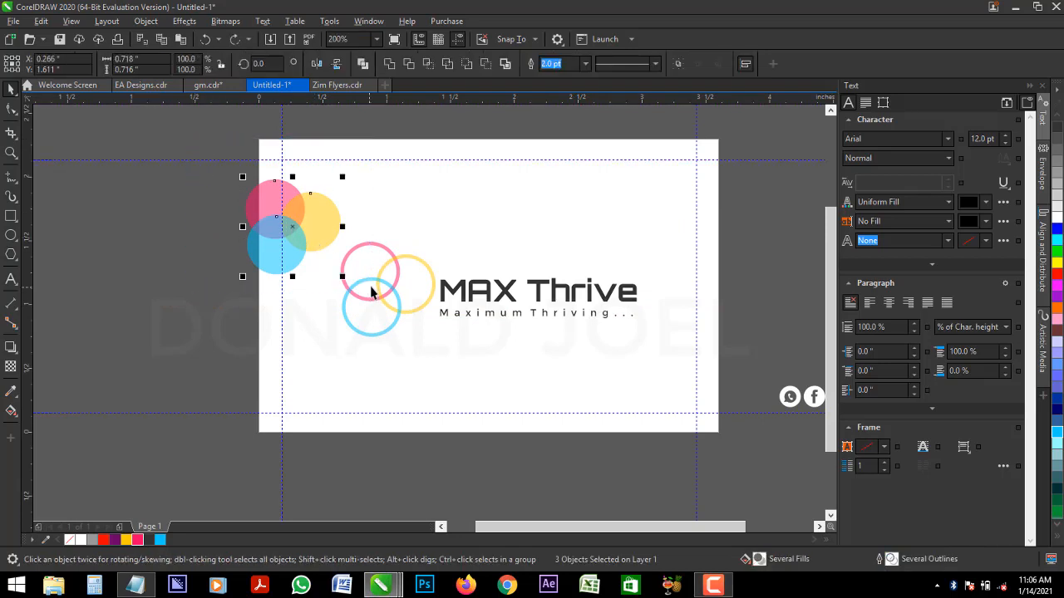
key(ctrl+g)
drag(314, 235, 317, 182)
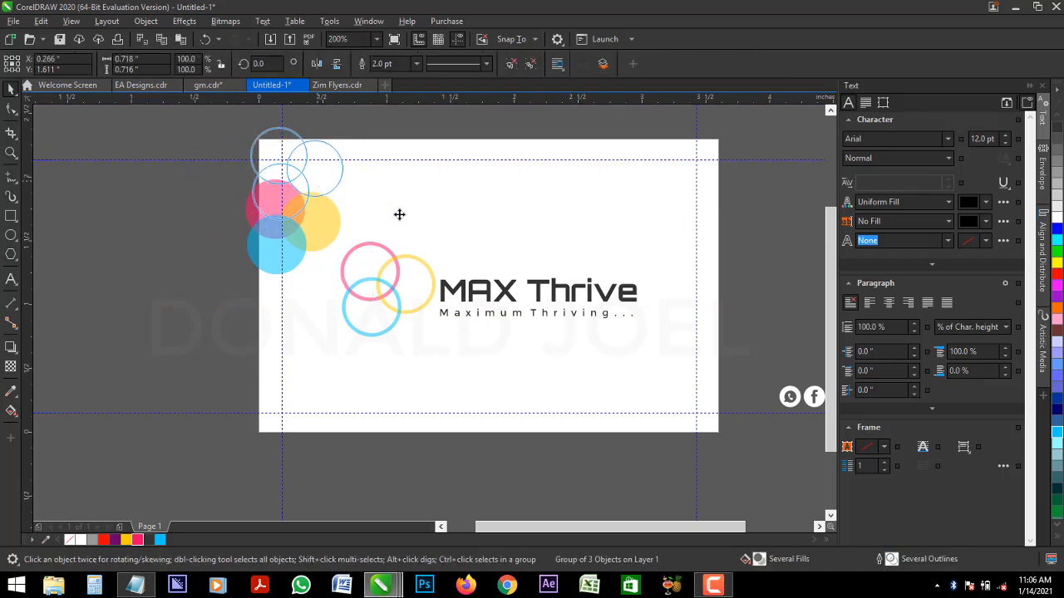
click(286, 210)
click(395, 215)
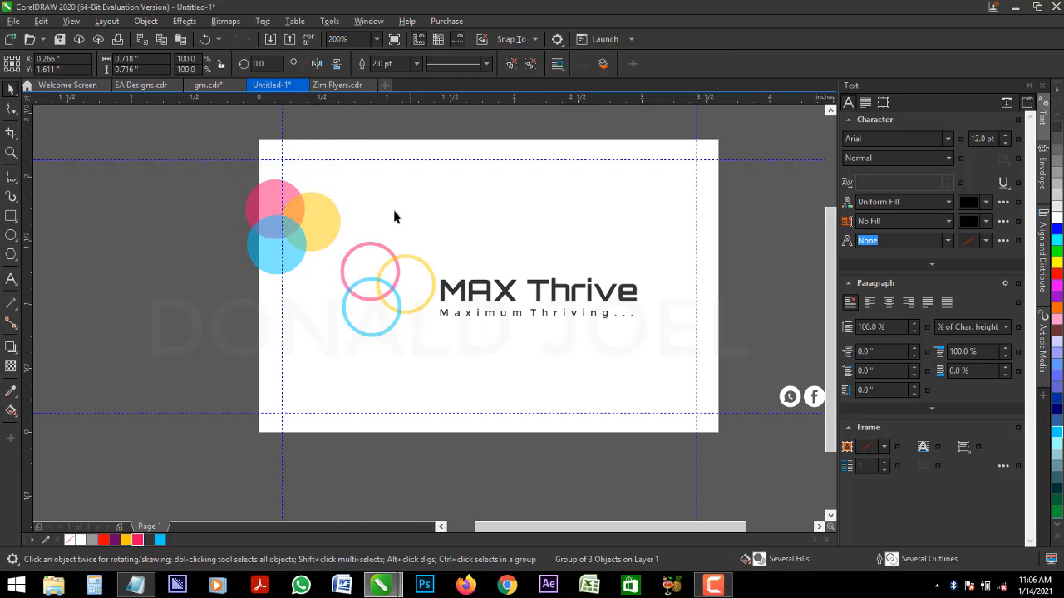
Step: Create a page-sized rectangle behind the artwork, filled white with no outline
double_click(11, 217)
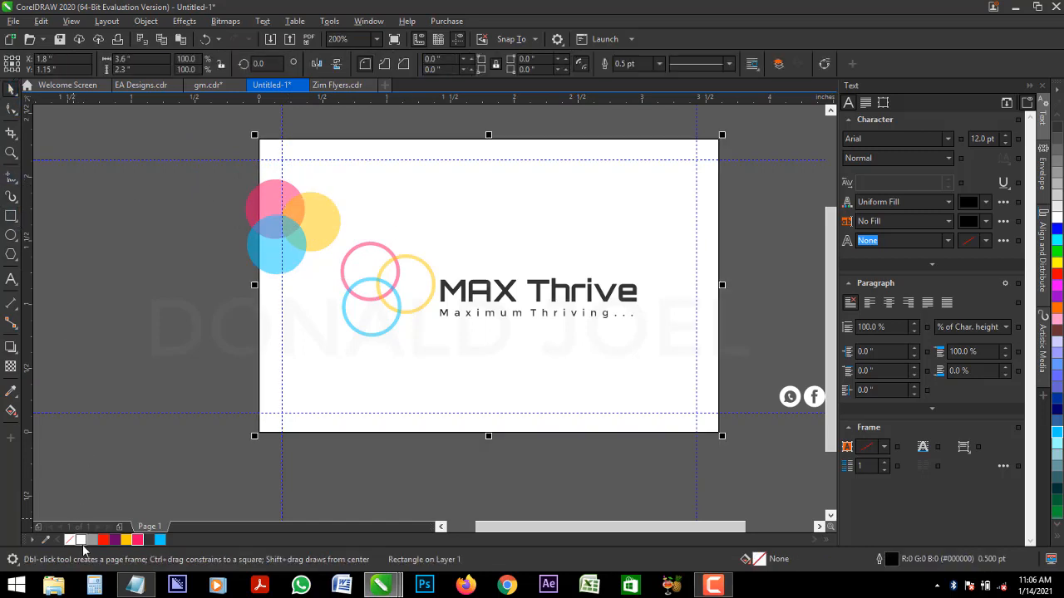
click(80, 540)
right_click(70, 540)
click(231, 234)
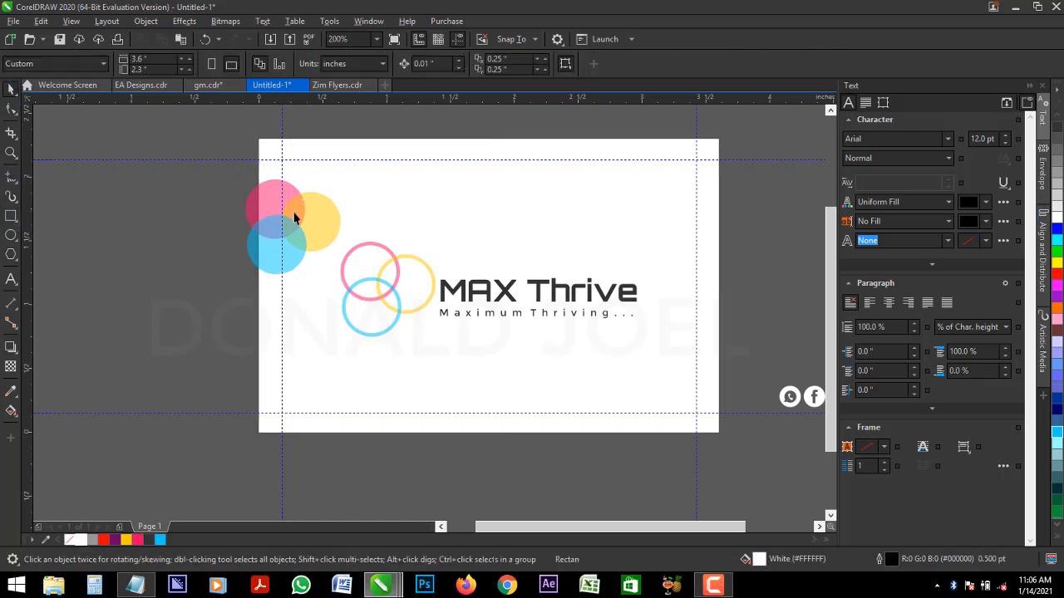
drag(311, 220, 413, 190)
click(444, 227)
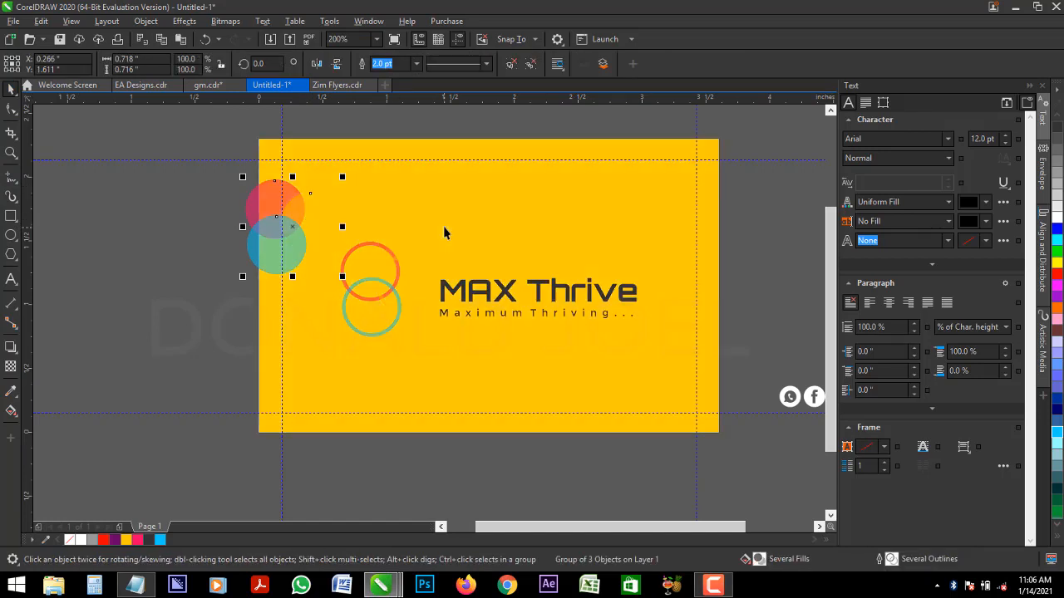
key(ctrl+z)
Step: PowerClip the grouped filled circles inside the white page rectangle and move them to the page's upper-left corner
drag(294, 215, 435, 205)
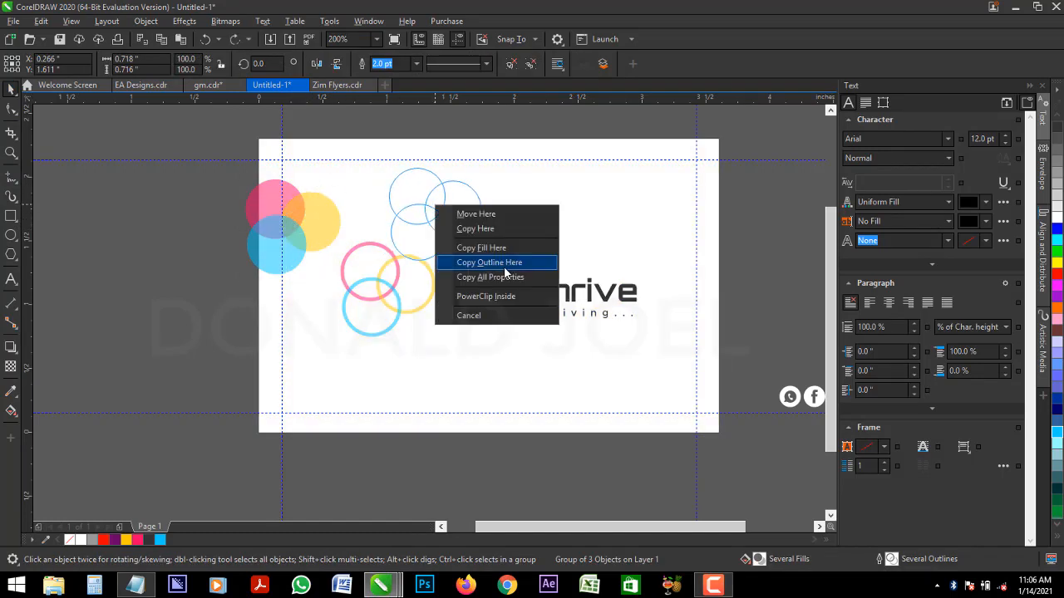
click(498, 298)
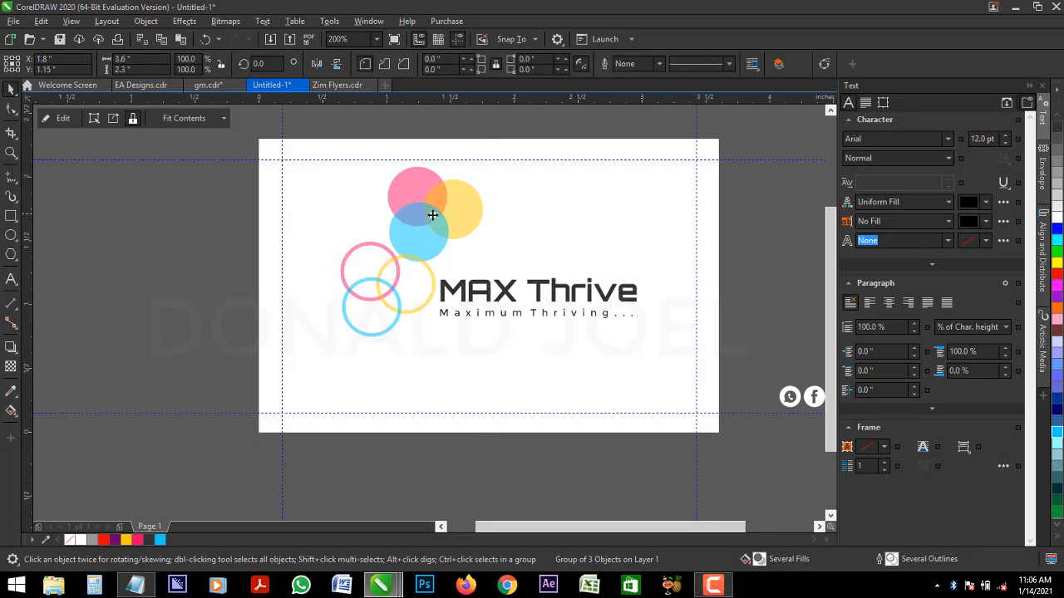
drag(453, 213, 306, 162)
Step: Enlarge the clipped circle group to about 1.09 inches wide and adjust its position in the upper-left corner
click(333, 209)
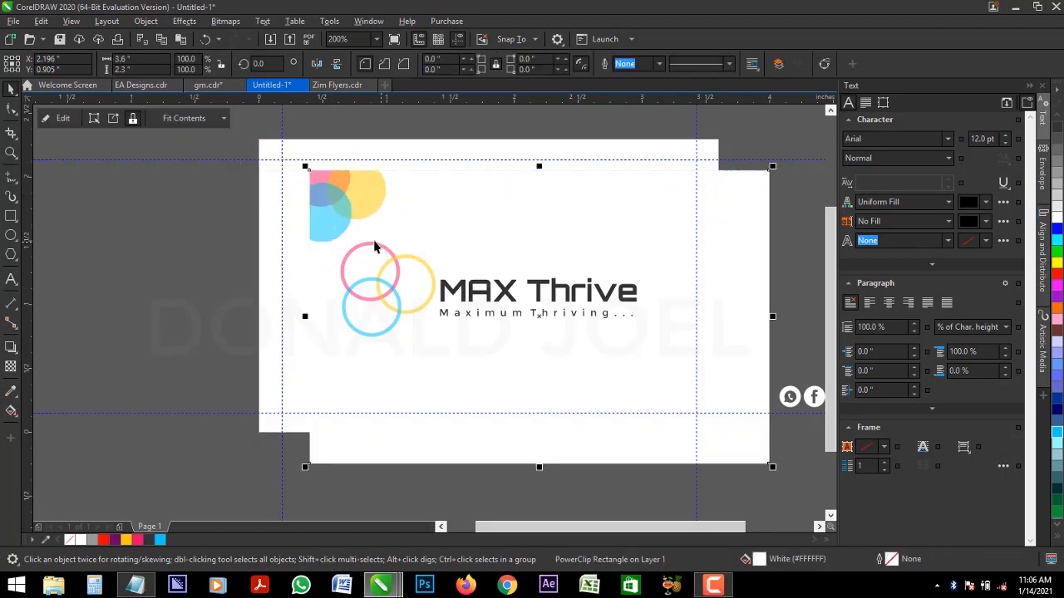
ctrl+click(316, 193)
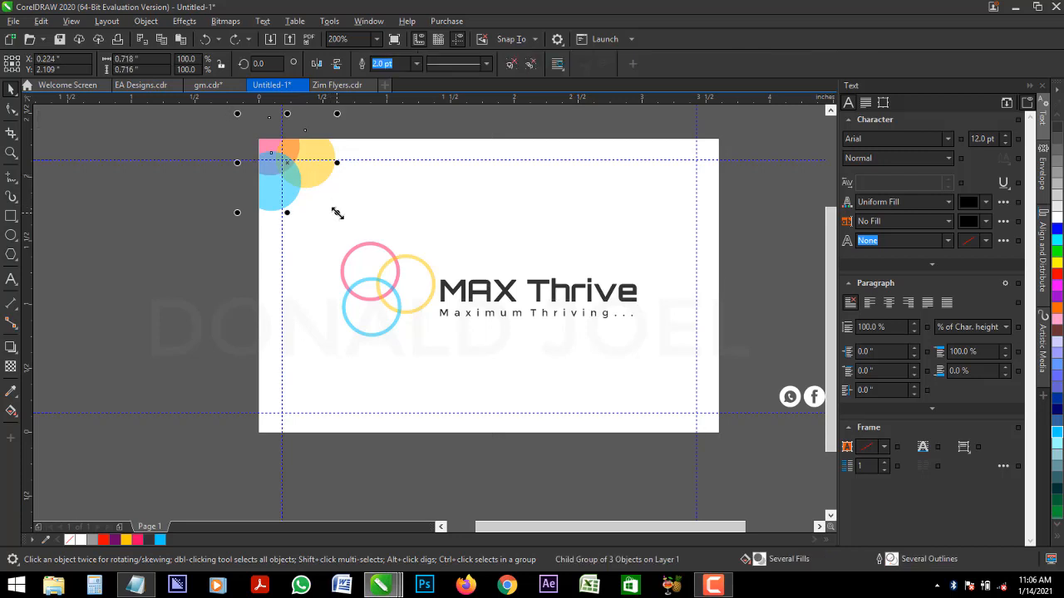
drag(337, 213, 404, 256)
drag(344, 196, 342, 194)
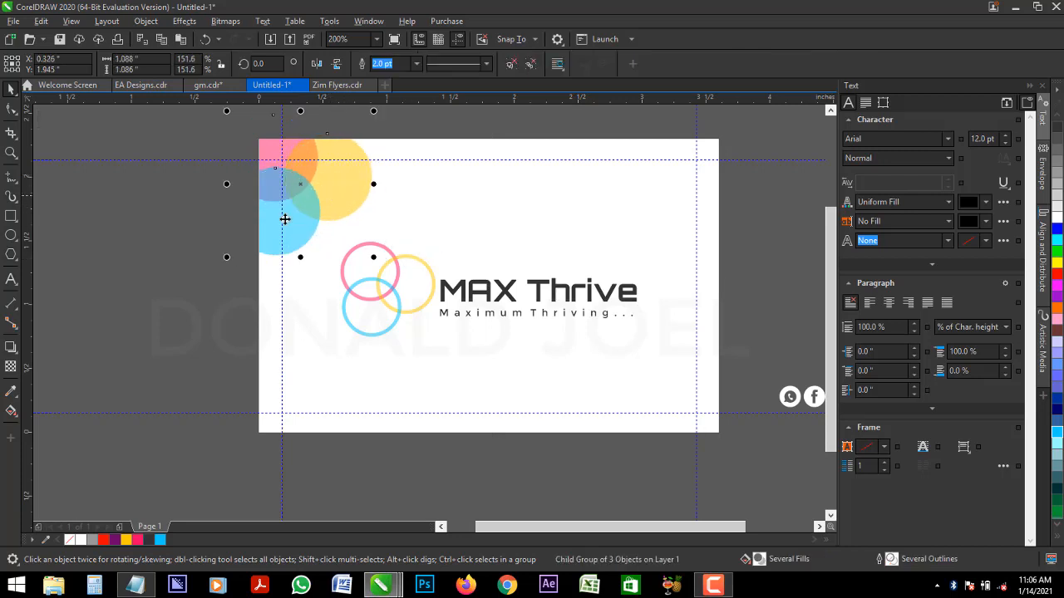
Step: Scale the logo and tagline together down to about 1.95 inches wide and fine-tune their vertical position on the page
drag(200, 216, 617, 341)
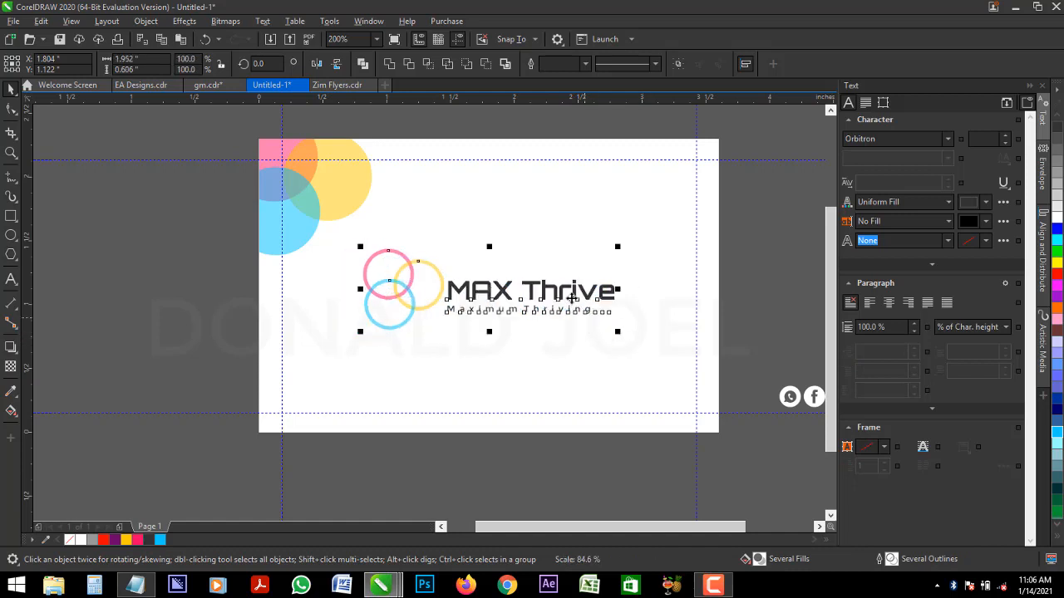
drag(573, 289, 574, 294)
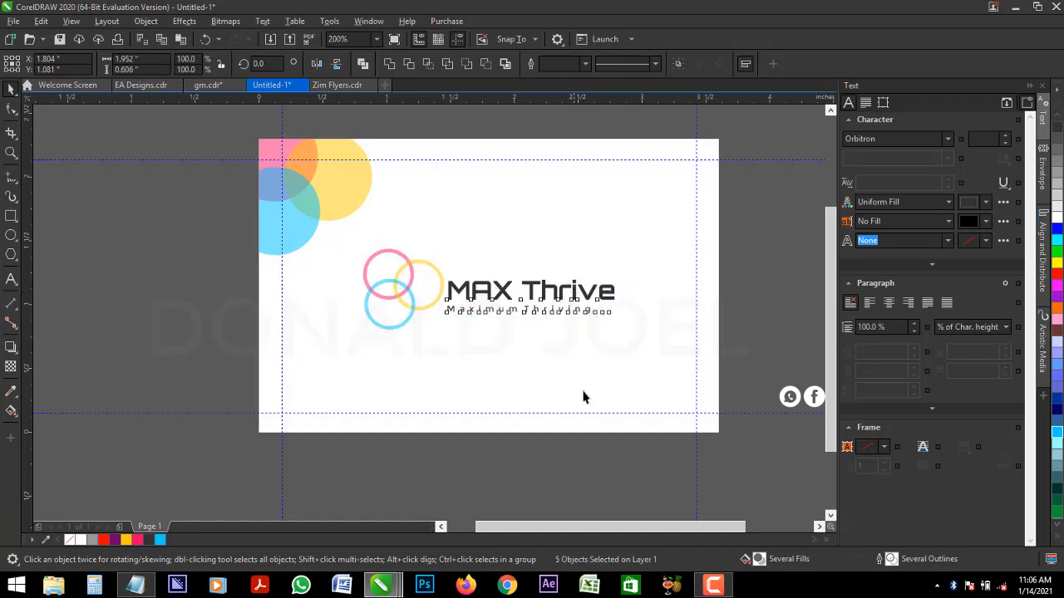
click(585, 462)
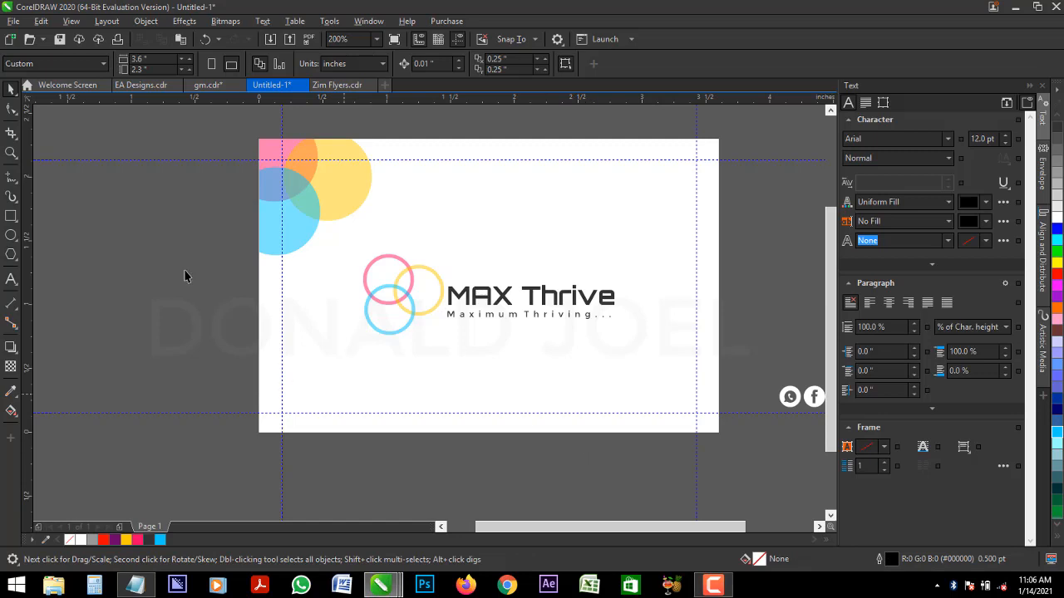
drag(663, 368, 659, 358)
Step: Turn a copy of the tagline below the logo into the cardholder's full name with tighter letter spacing
drag(587, 303, 548, 365)
click(544, 309)
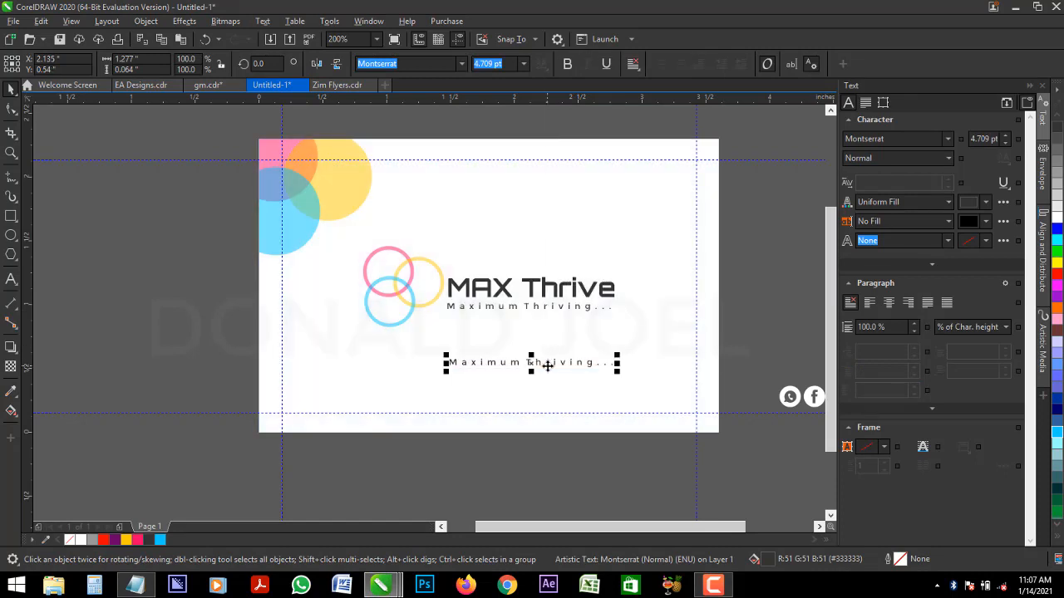
key(ctrl+a)
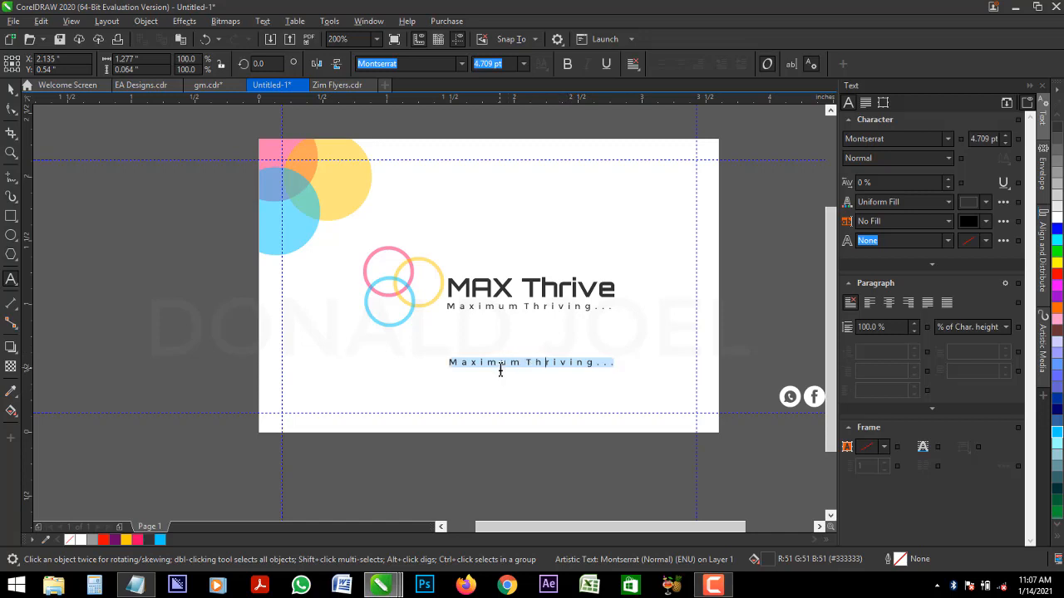
text(F)
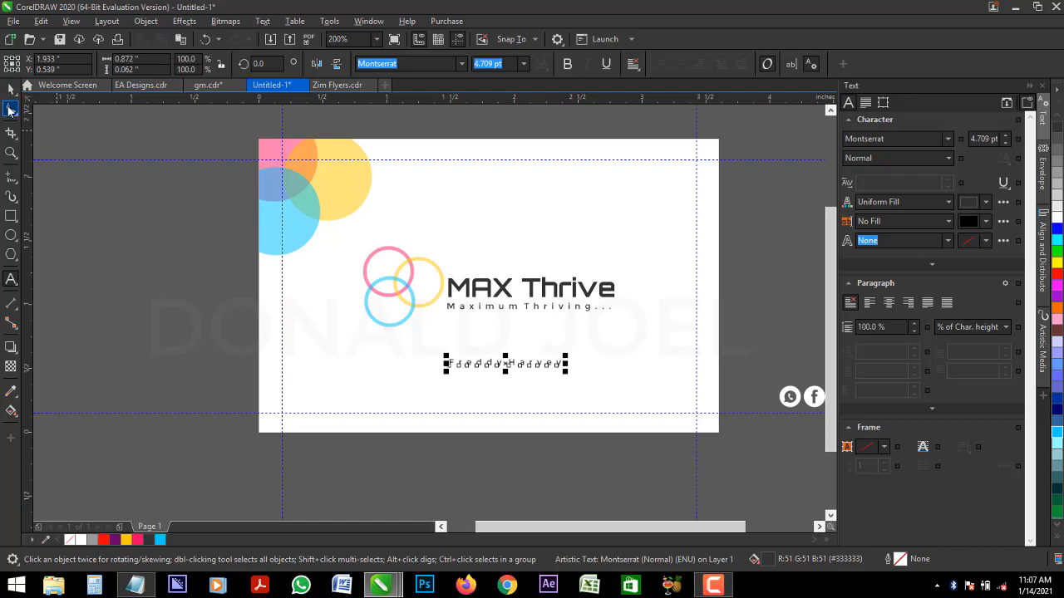
click(10, 109)
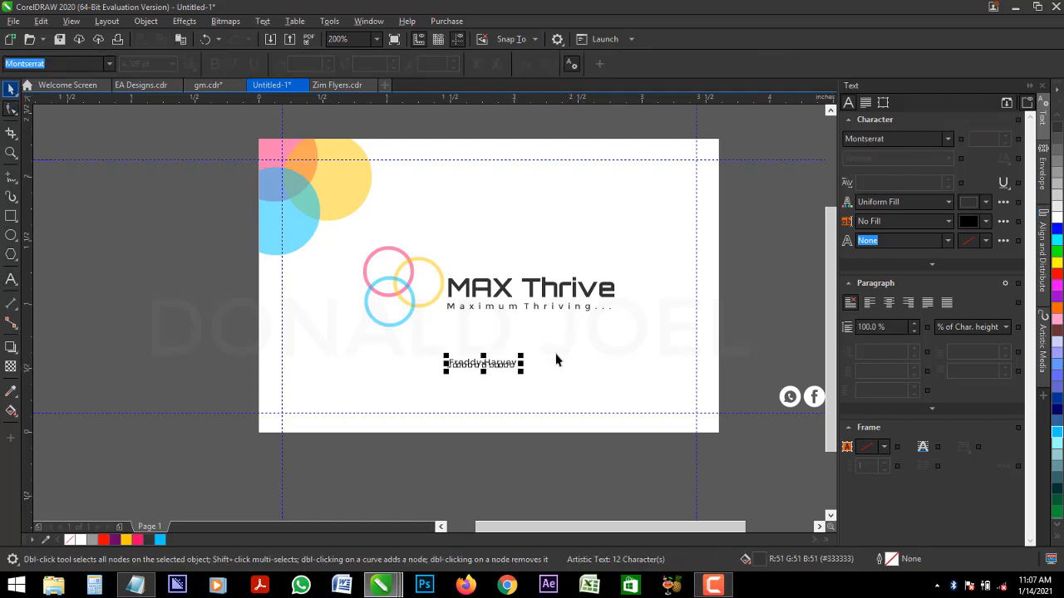
Step: Move the cardholder's name to the card's upper-right area and set its font size to 7 pt
drag(521, 356, 654, 181)
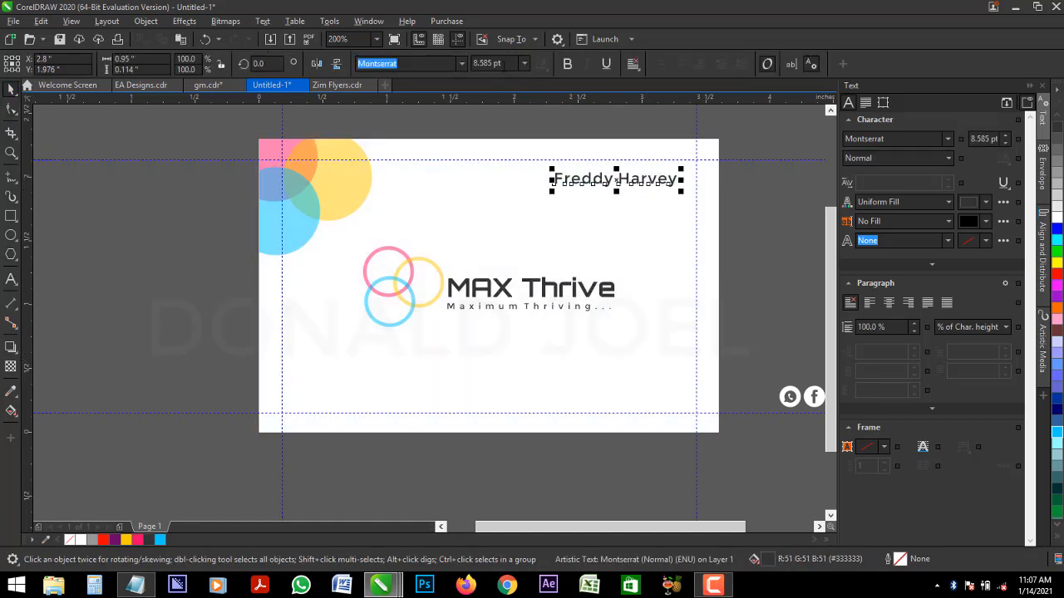
click(523, 67)
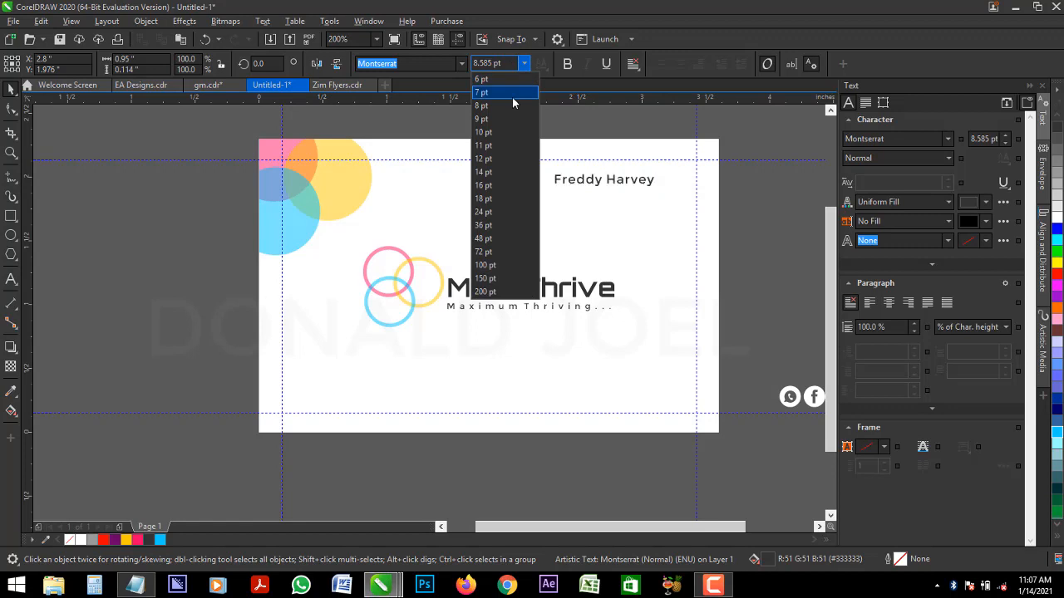
click(512, 96)
drag(617, 181, 646, 193)
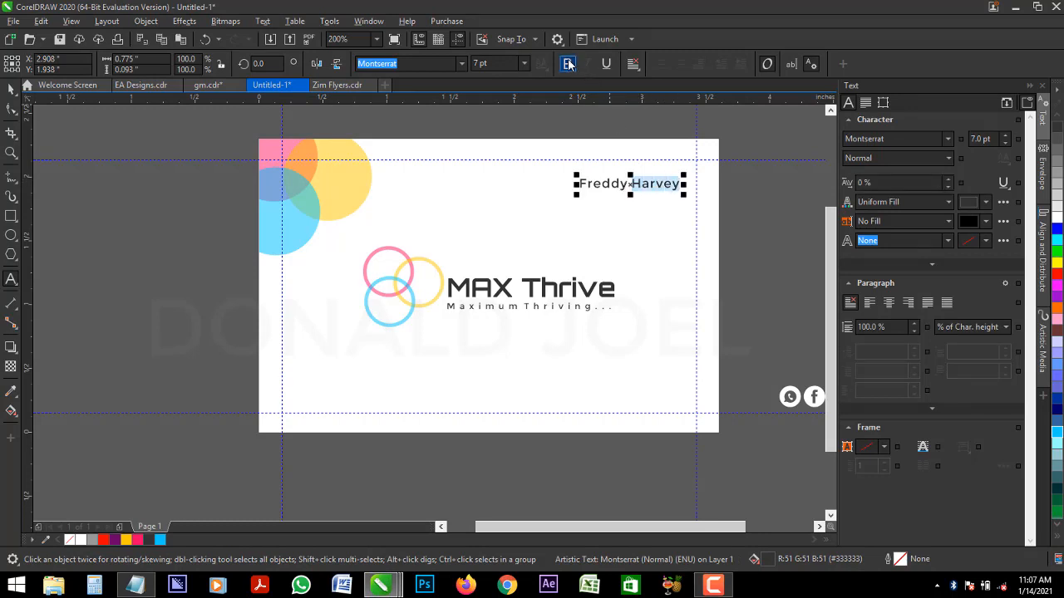
Step: Make the surname in the cardholder's name bold and tighten the name's letter spacing to about 0.7 inches wide
click(568, 65)
click(11, 89)
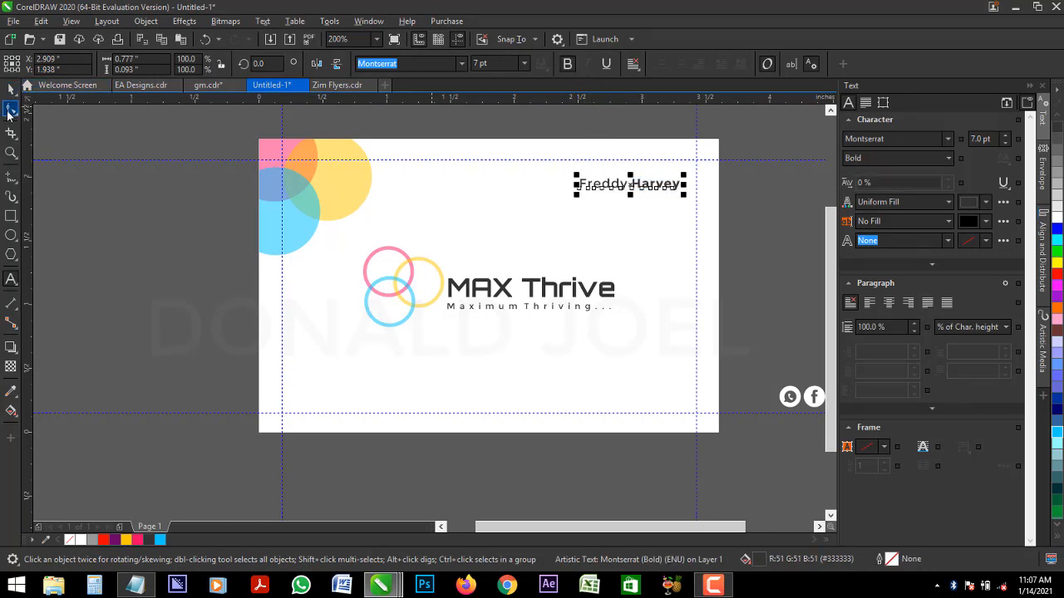
key(F10)
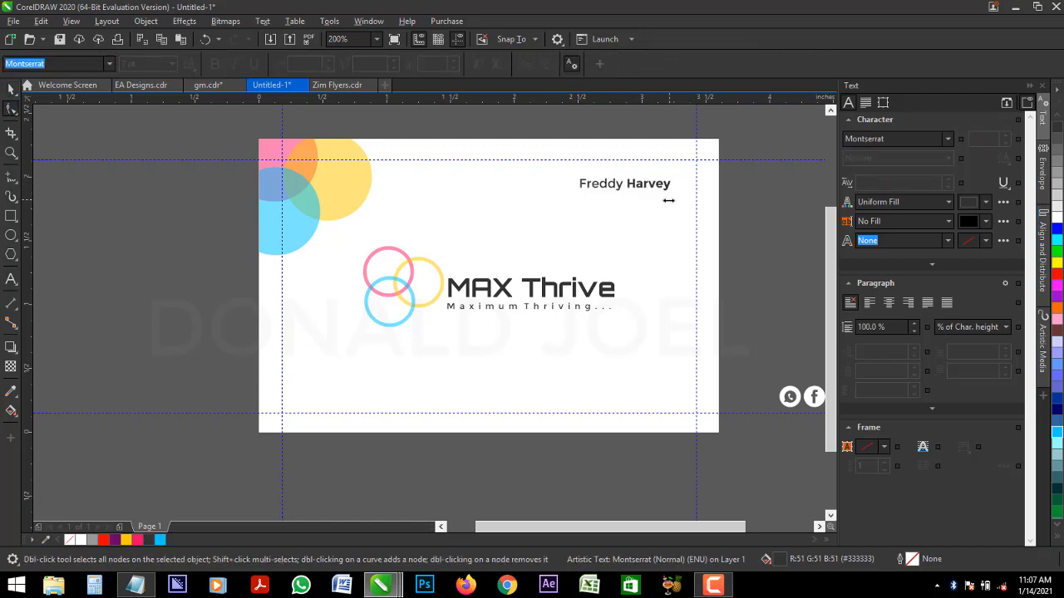
key(space)
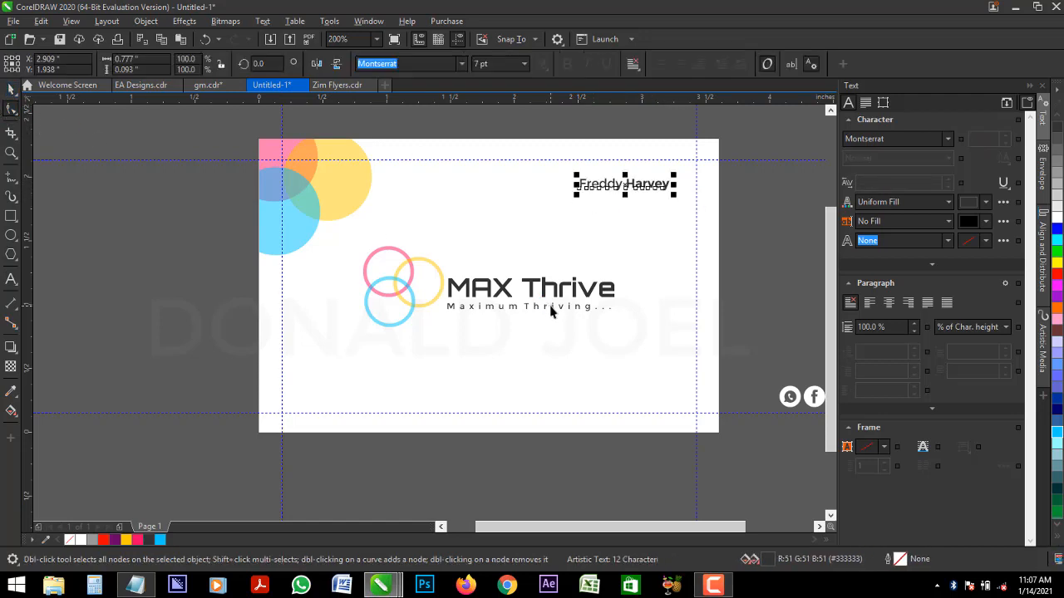
click(550, 305)
click(552, 306)
Step: Place a copy of the cardholder's name directly below it and replace its text with CEO/Director in normal weight
click(635, 190)
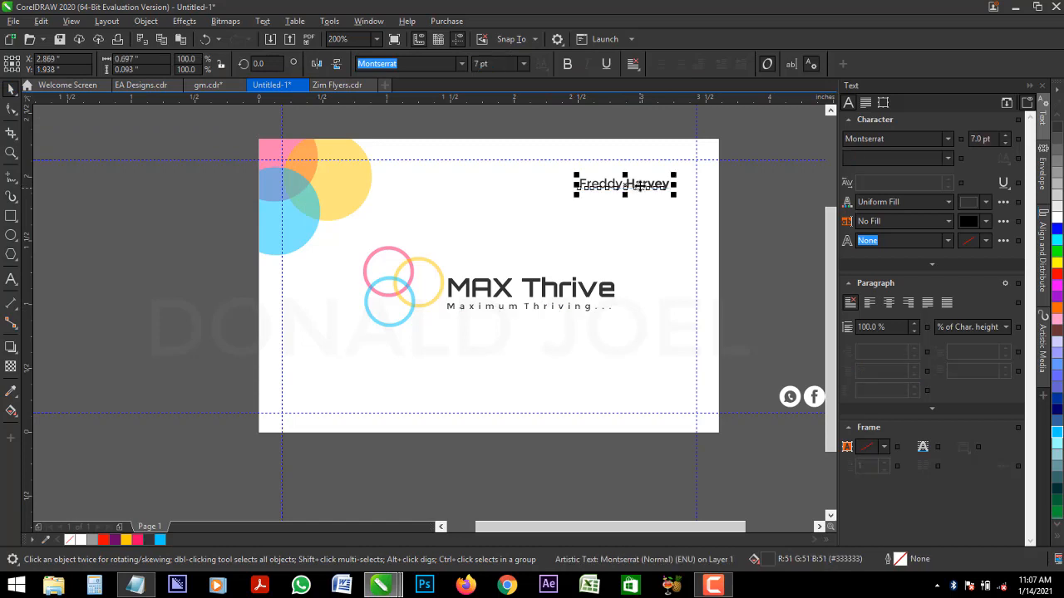
drag(635, 190, 644, 208)
double_click(643, 205)
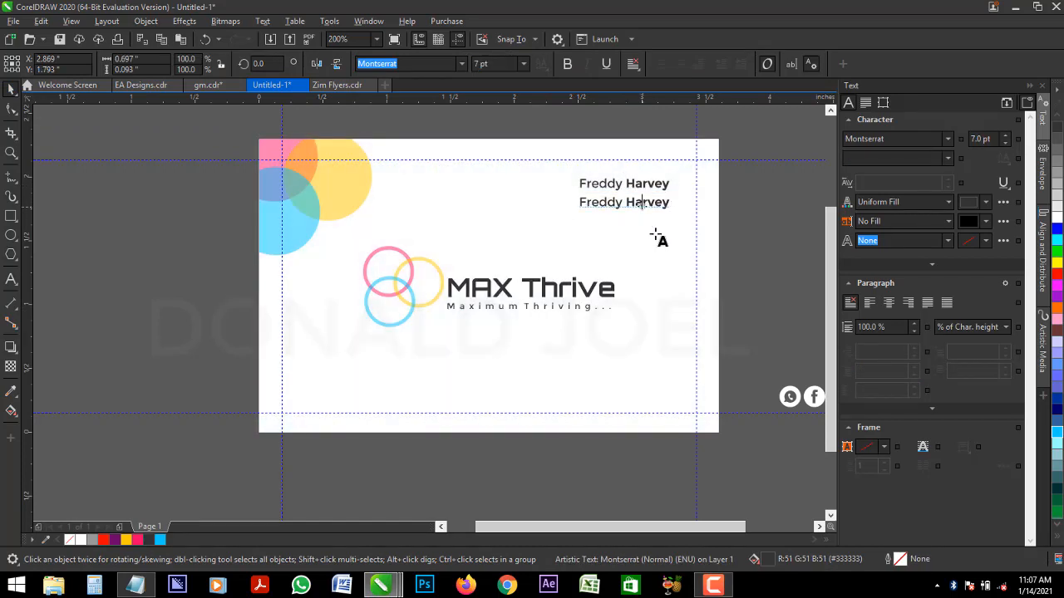
key(ctrl+a)
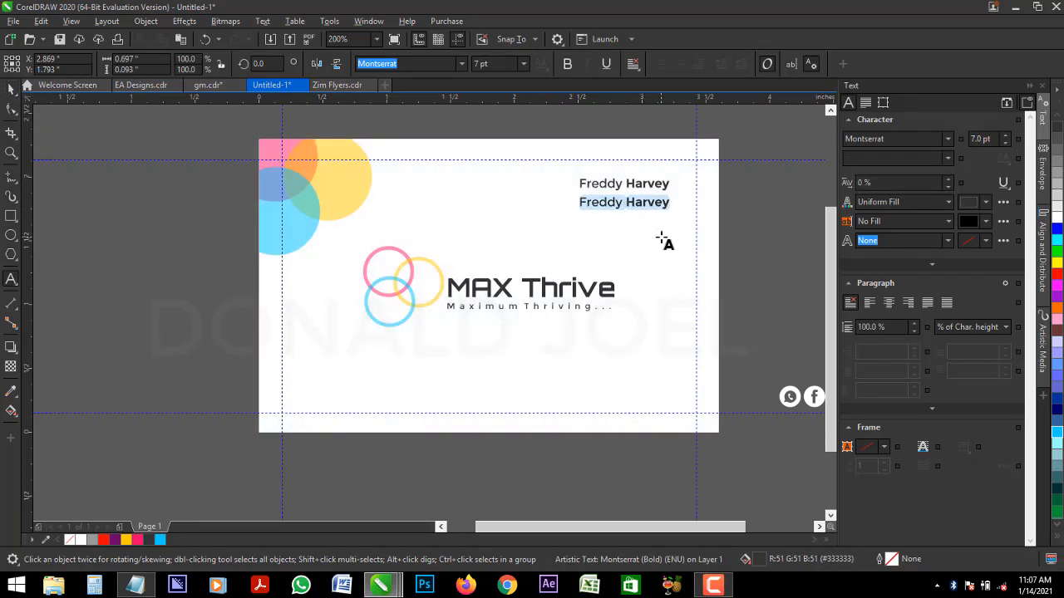
key(BackSpace)
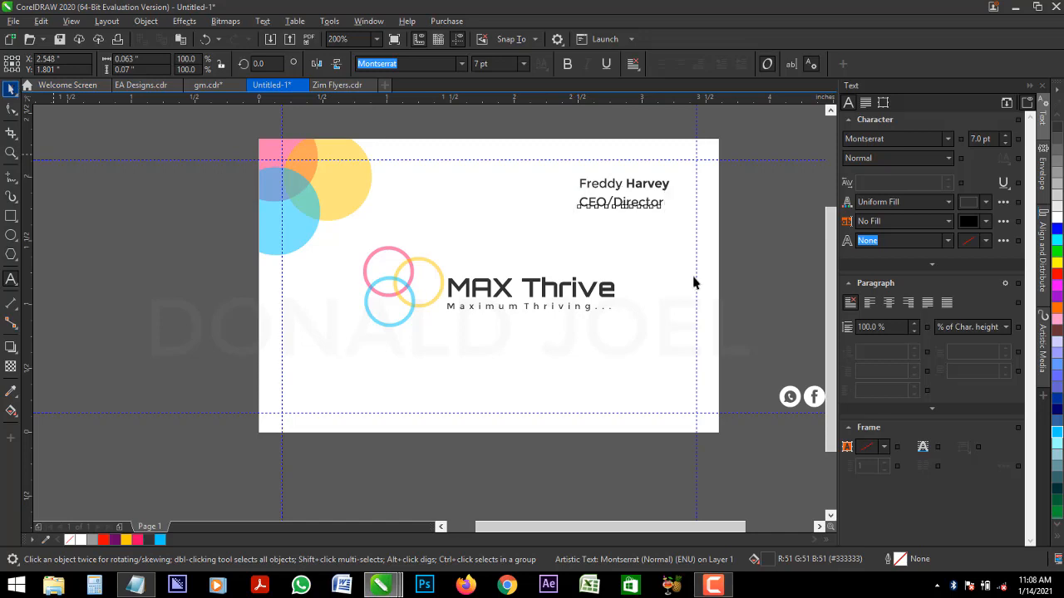
Step: Enlarge the cardholder's name slightly and scale the CEO/Director line down beneath it, aligned to the name's left edge
click(592, 186)
click(587, 186)
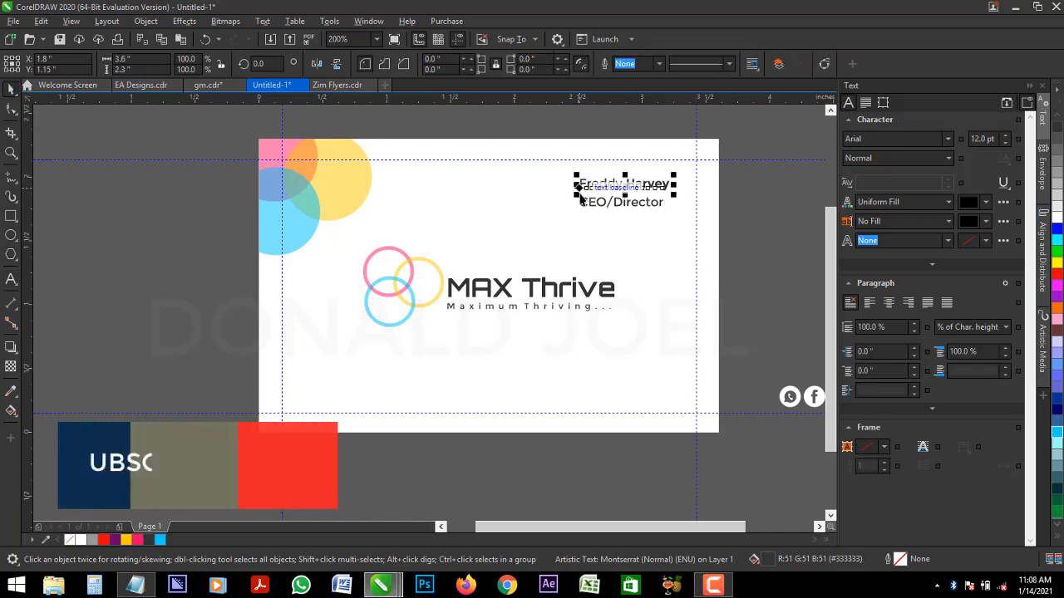
drag(575, 193, 563, 205)
click(653, 206)
drag(665, 210, 616, 206)
click(761, 214)
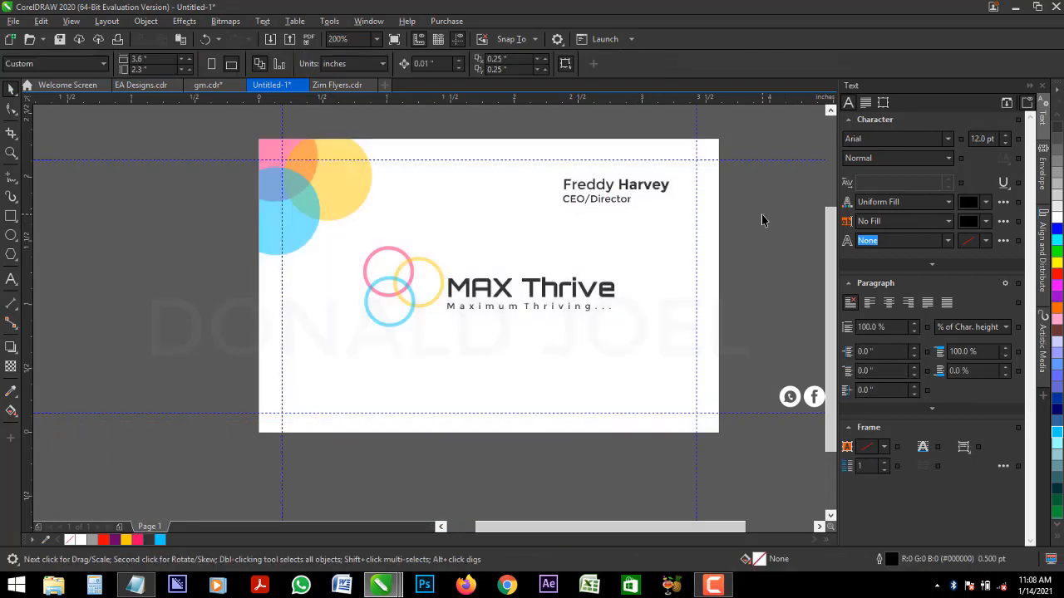
click(507, 382)
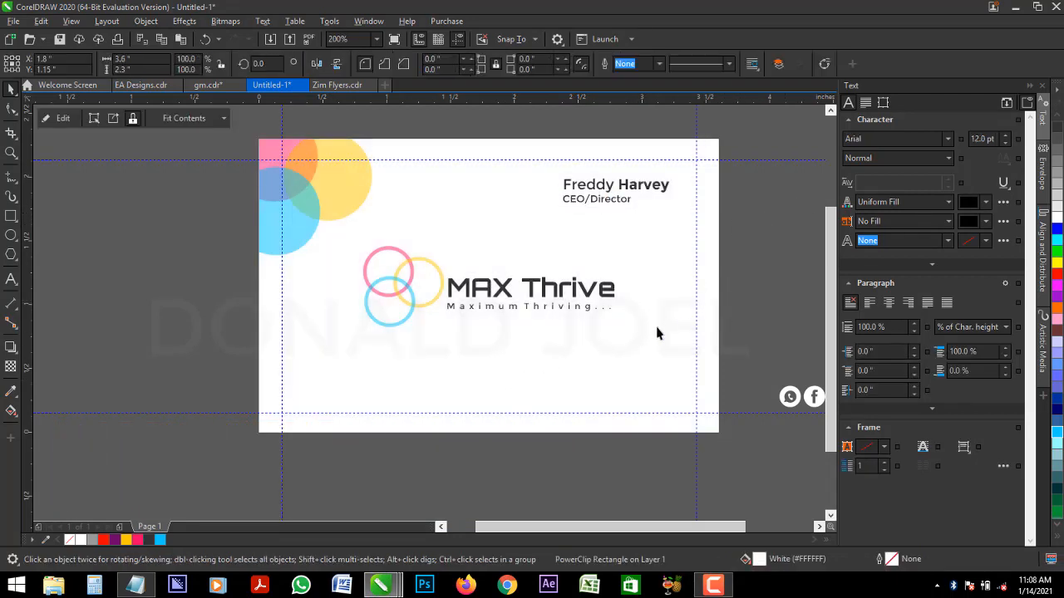
click(747, 326)
click(600, 333)
click(767, 390)
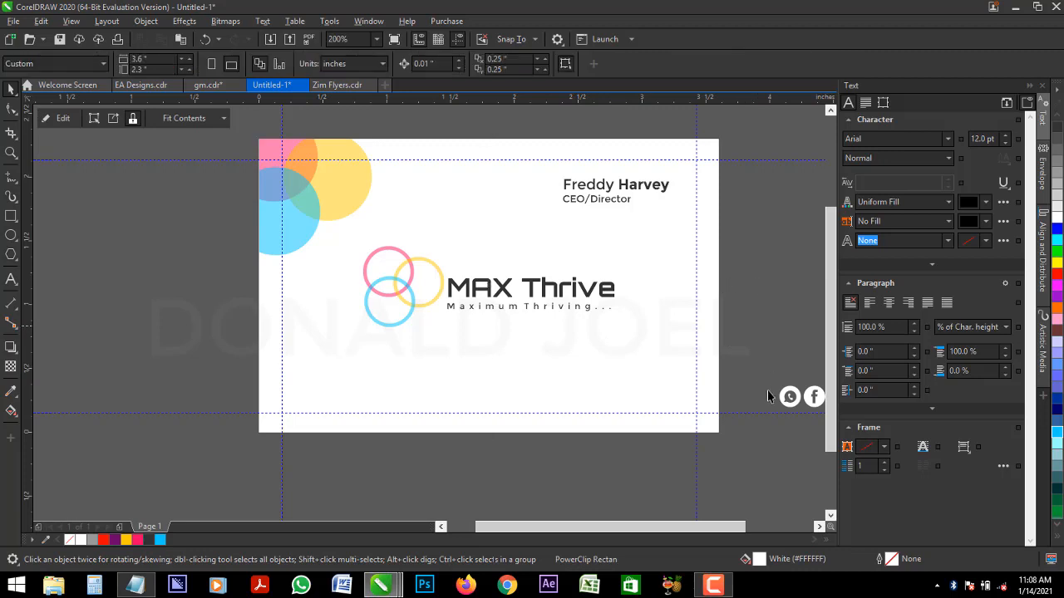
click(791, 397)
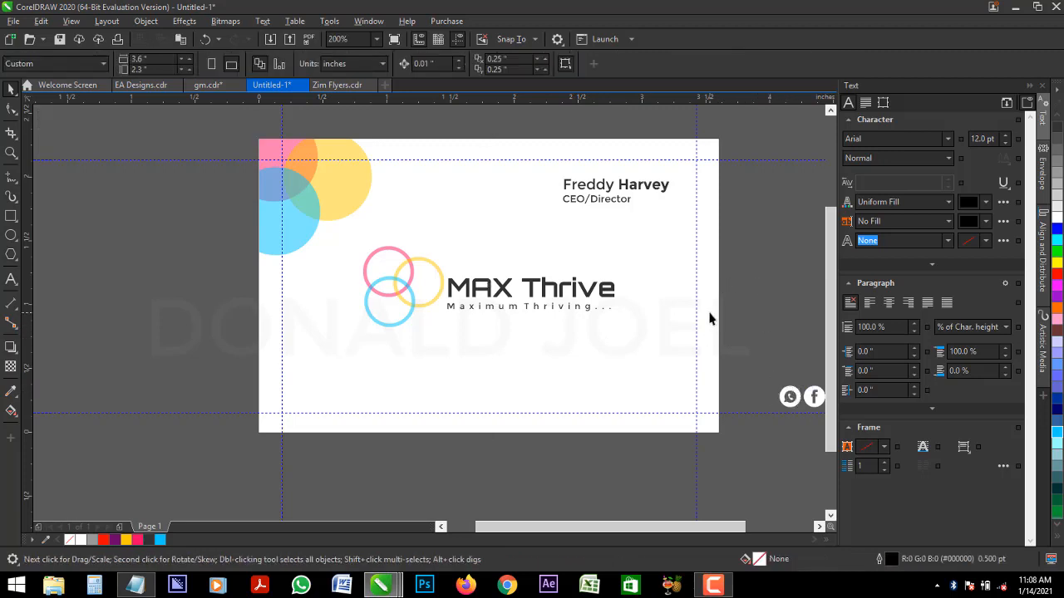
Step: Duplicate the card background with its corner circles and place the copy just left of the original card
click(711, 308)
drag(712, 308, 241, 302)
click(794, 432)
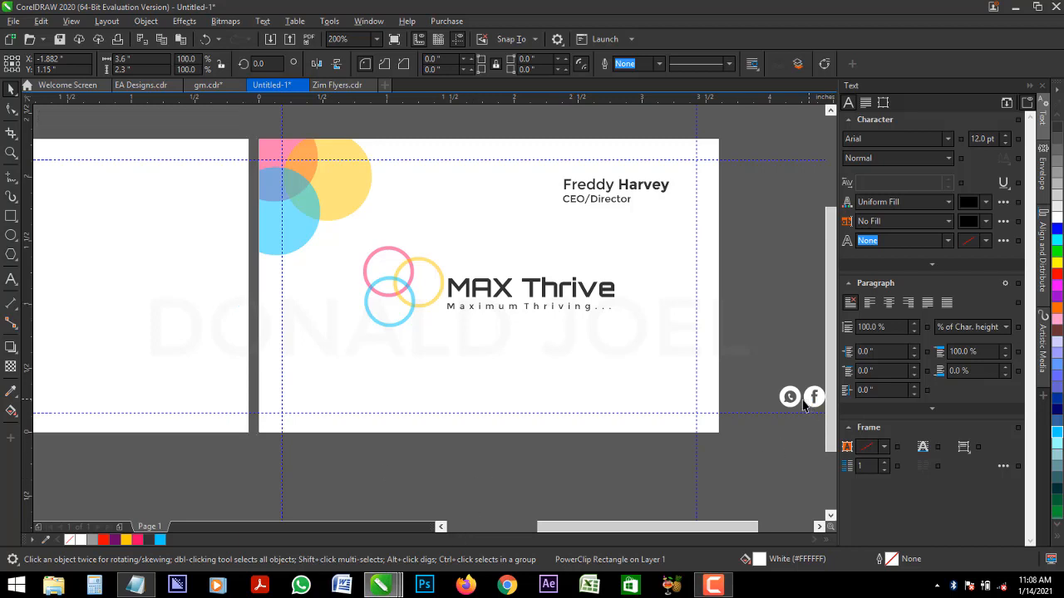
Step: Shift the logo and tagline slightly down, and move the WhatsApp and Facebook icon group below the copied card
drag(287, 353, 287, 352)
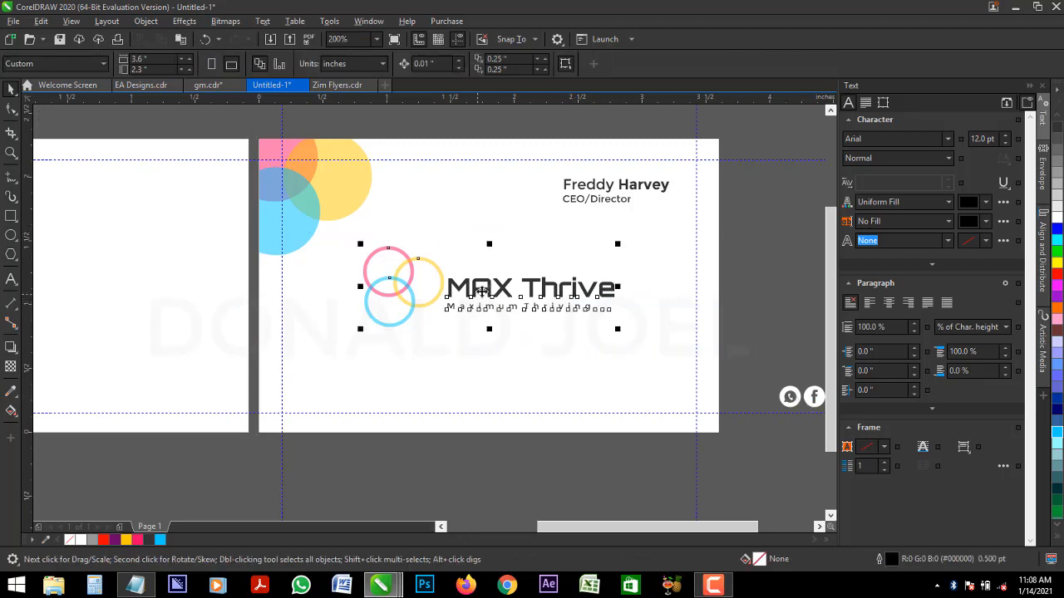
drag(499, 284, 504, 301)
click(813, 397)
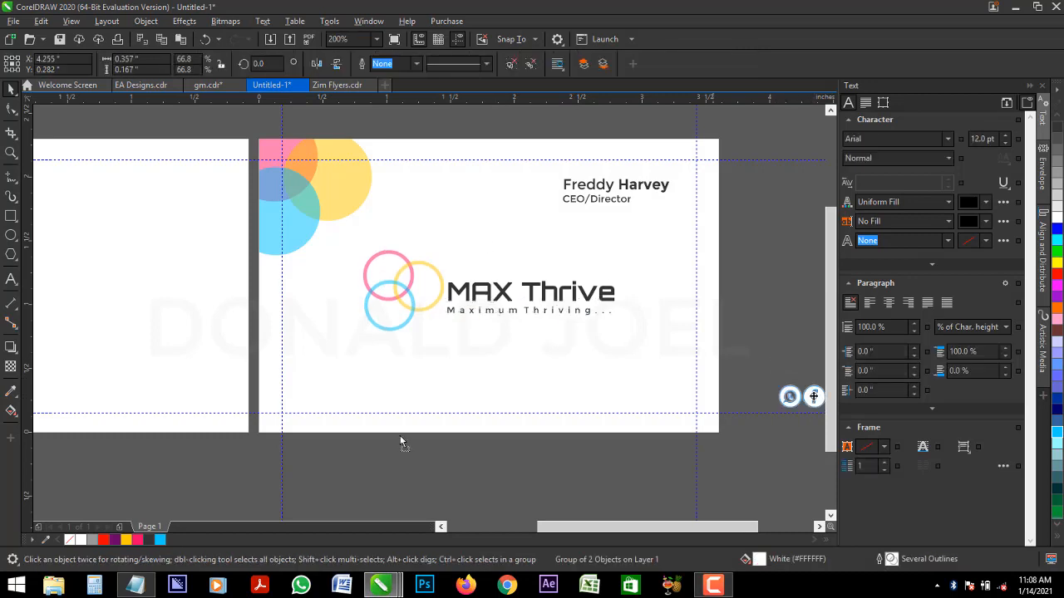
drag(813, 396, 123, 468)
click(518, 526)
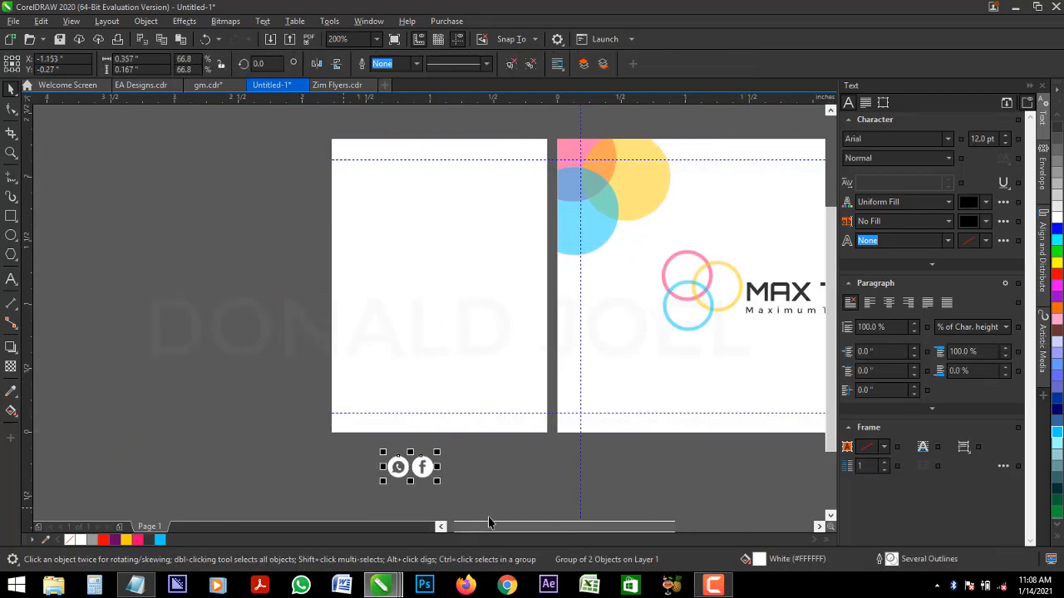
Step: Try yellow, blue and pink fills on the copied card background, undoing each one
click(406, 280)
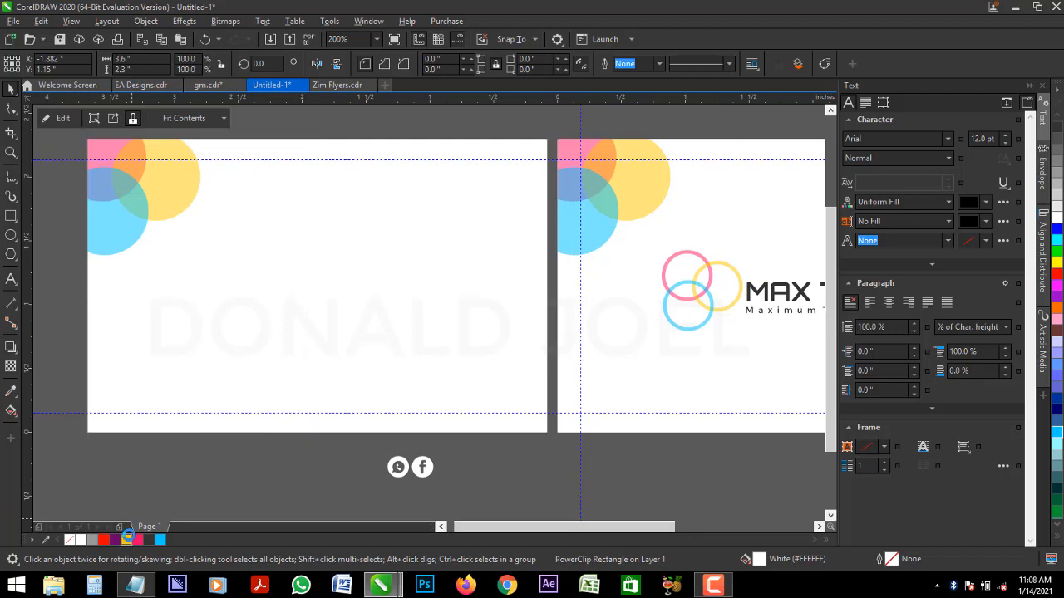
click(126, 538)
key(ctrl+z)
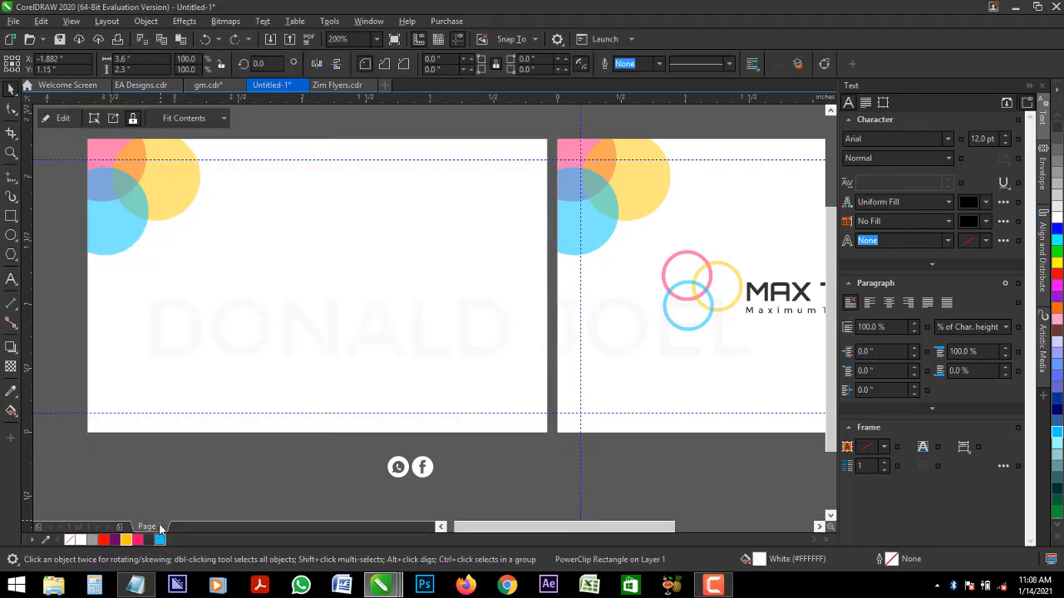
click(160, 539)
key(ctrl+z)
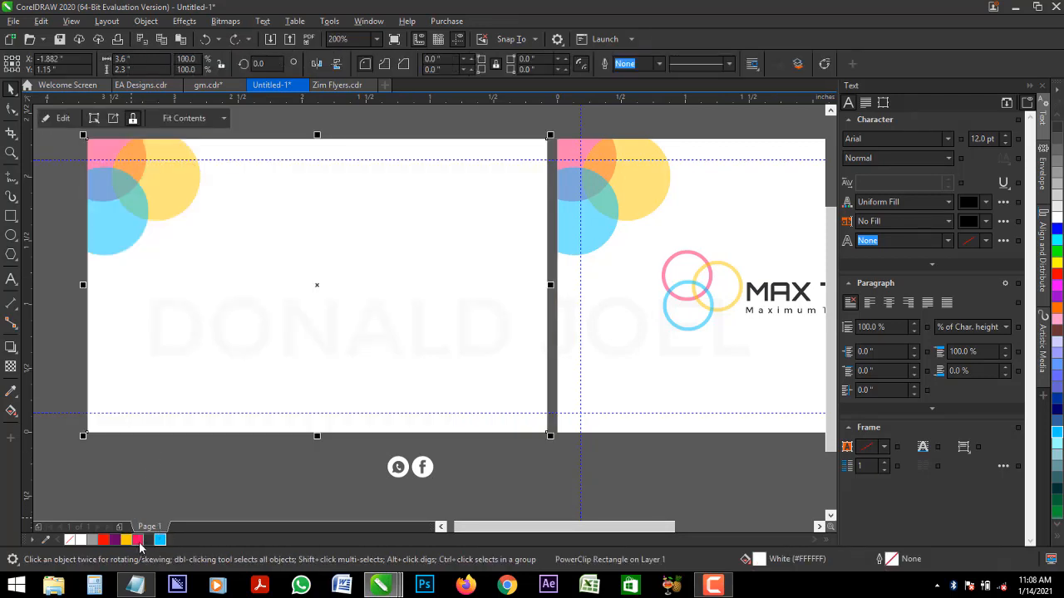
click(138, 540)
key(ctrl+z)
click(150, 482)
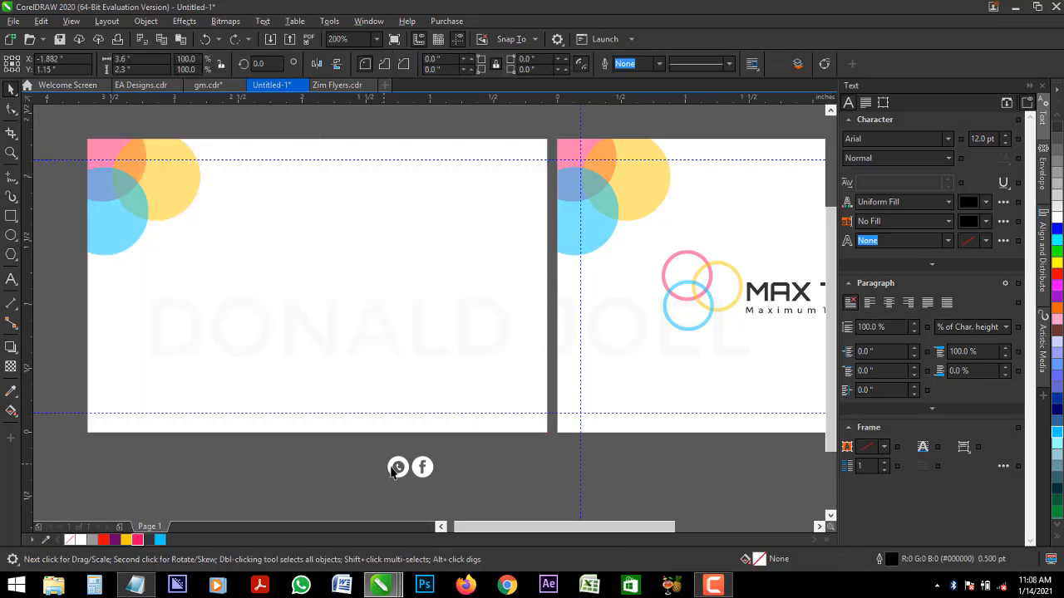
Step: Place the WhatsApp and Facebook icons in front of the copied card, right of its centre, and recolour them dark grey
click(424, 467)
drag(424, 467, 261, 367)
key(shift+Page_Up)
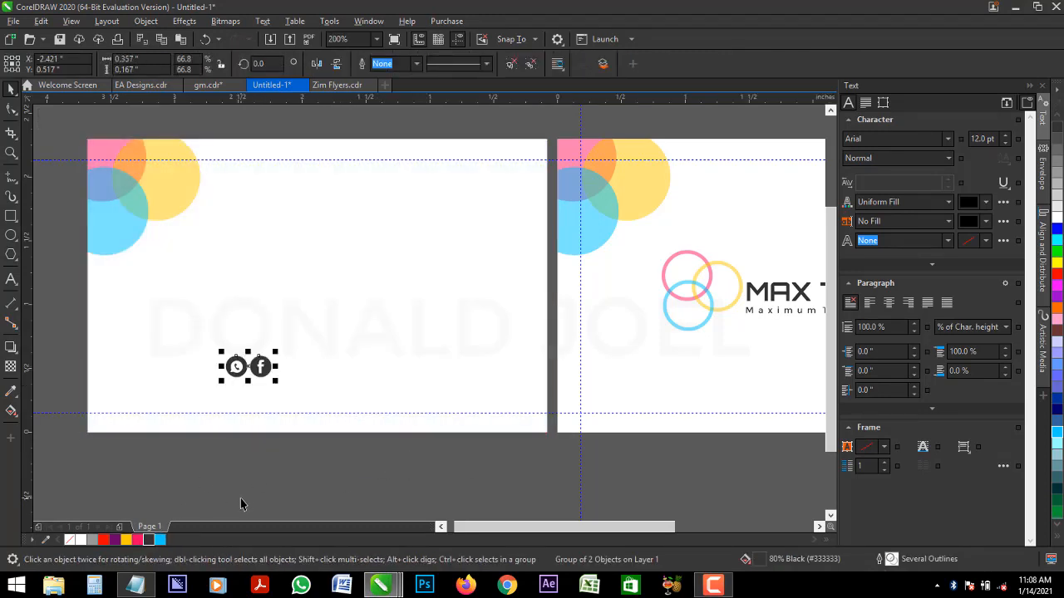
click(283, 457)
click(262, 367)
drag(261, 367, 428, 255)
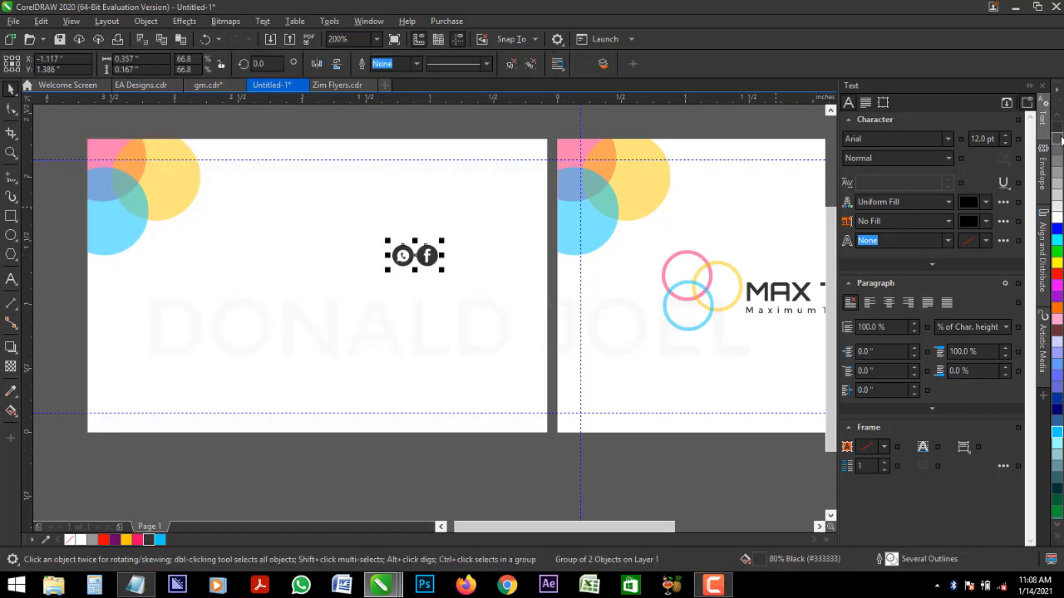
click(472, 471)
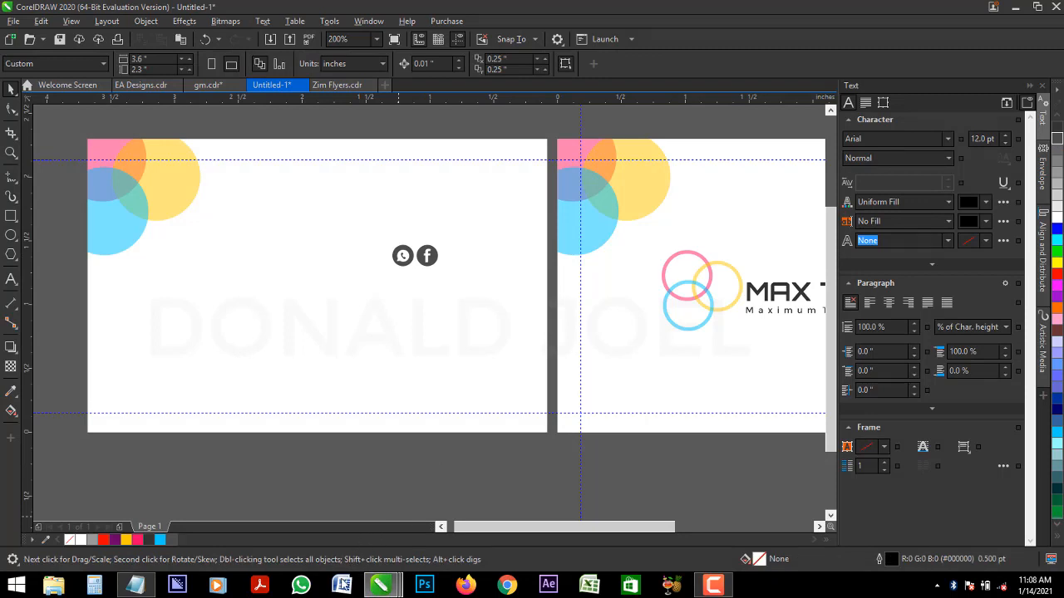
Step: Format the pasted paragraph text in Montserrat at 6 pt and widen its frame to about 1.79 inches
click(523, 63)
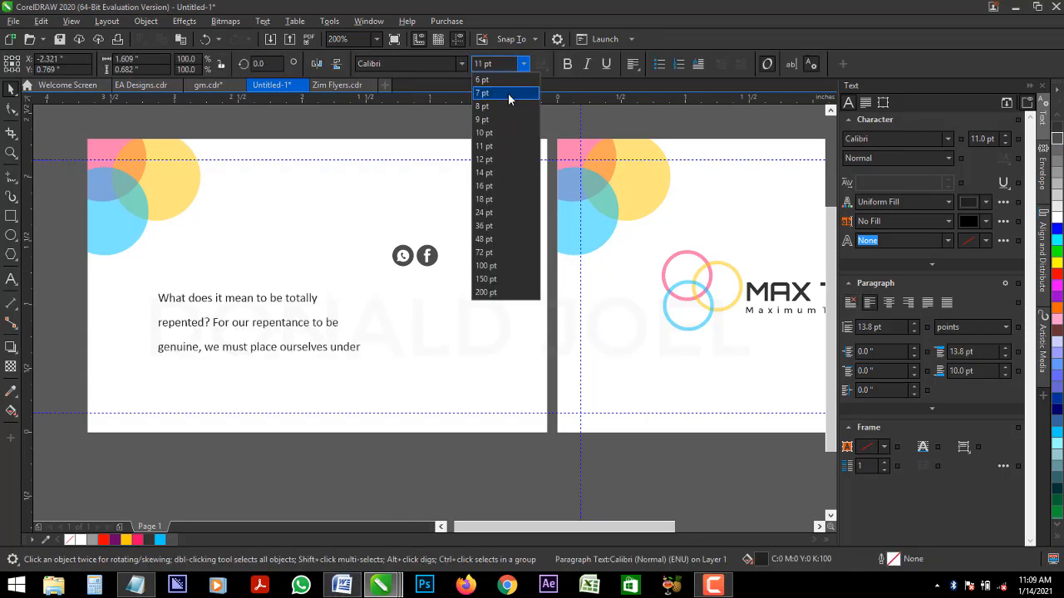
click(508, 93)
click(462, 66)
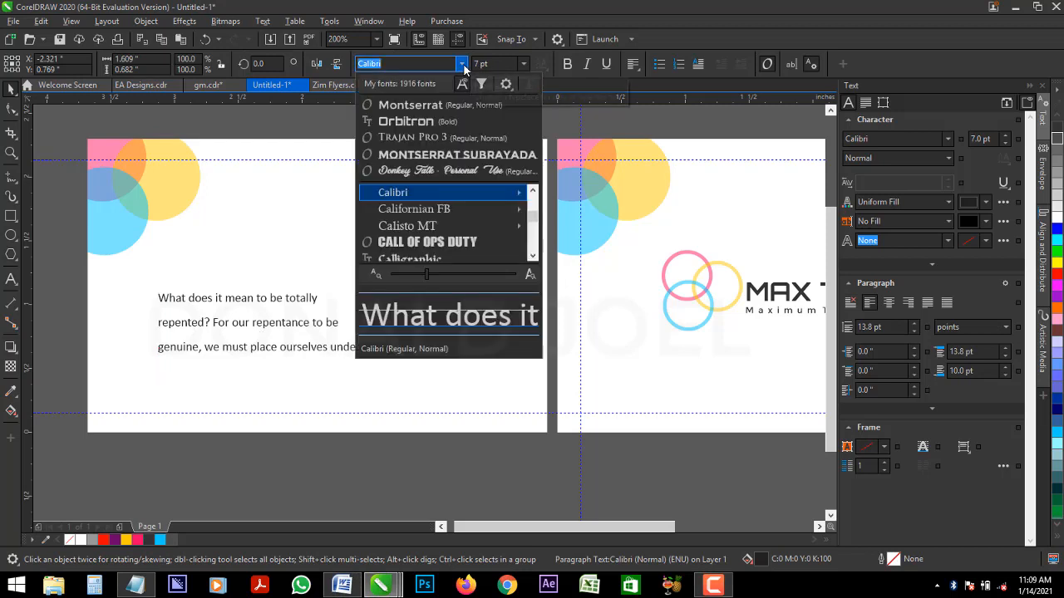
click(448, 107)
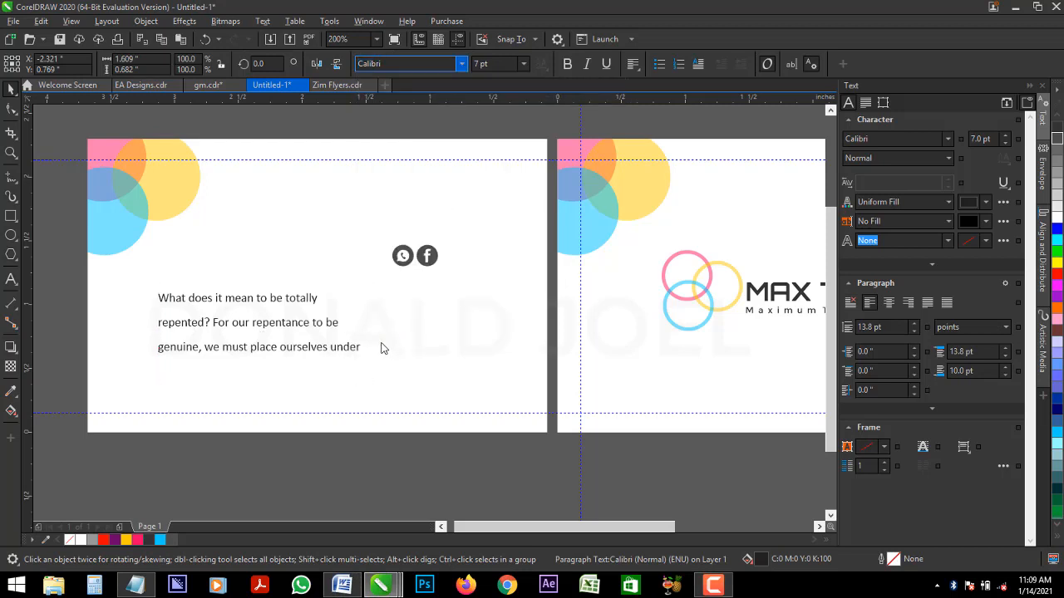
mouse_move(376, 335)
mouse_down()
mouse_move(453, 335)
mouse_move(388, 335)
mouse_up()
click(489, 65)
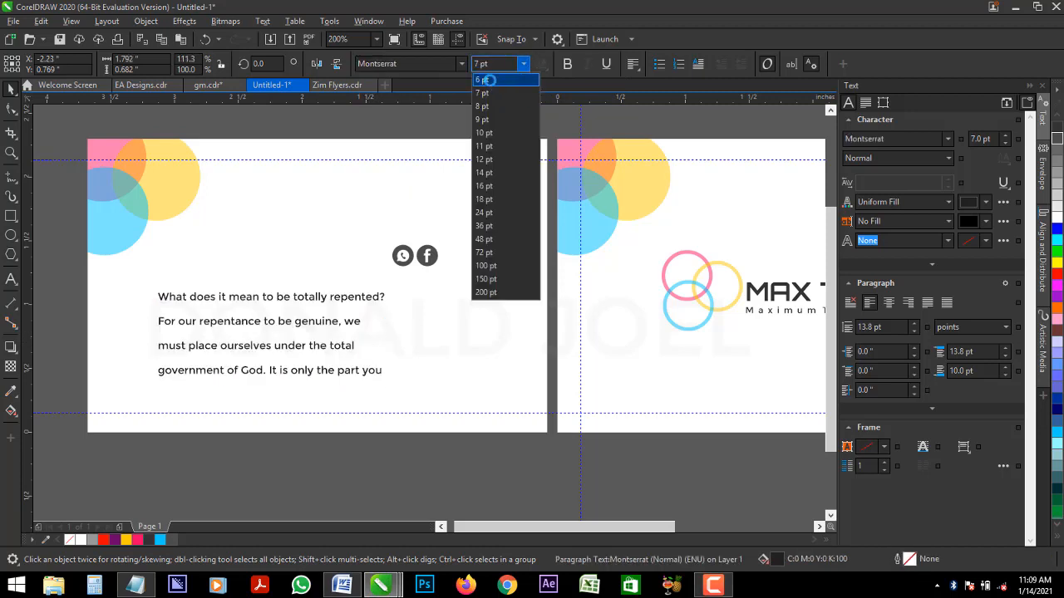
click(487, 81)
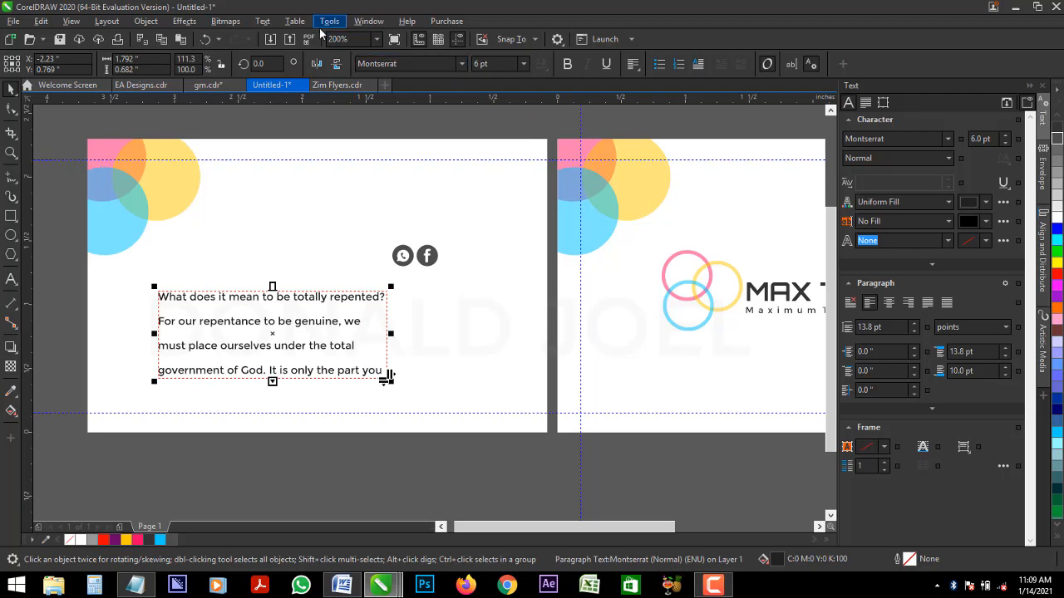
Step: Enlarge the paragraph frame to about 2.37 by 1.25 inches and tighten the text's line spacing to about 8.8 pt
drag(271, 382, 271, 453)
drag(390, 373, 464, 369)
key(F10)
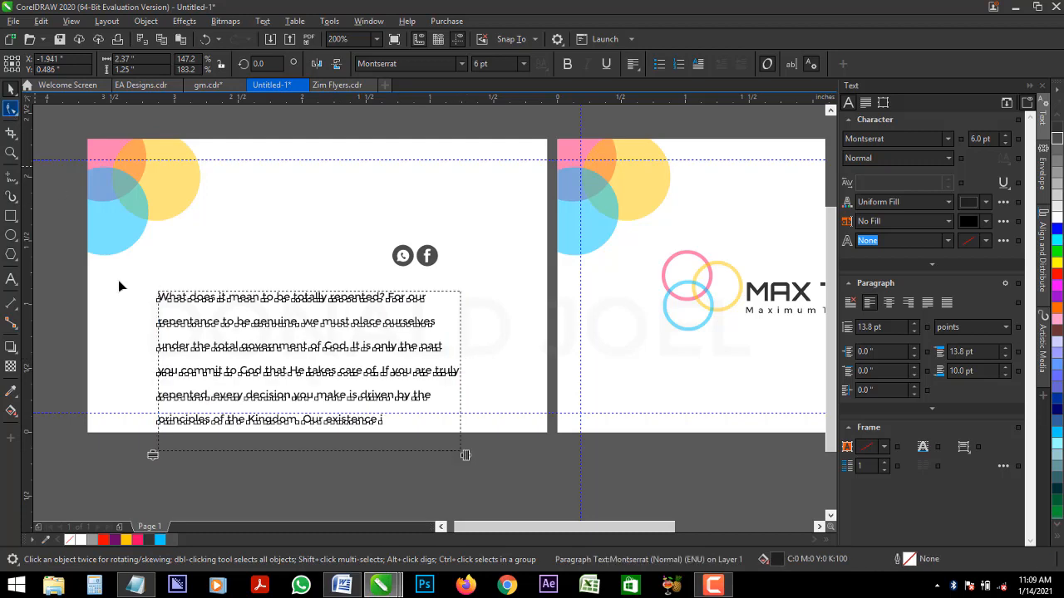
drag(152, 452, 145, 392)
key(space)
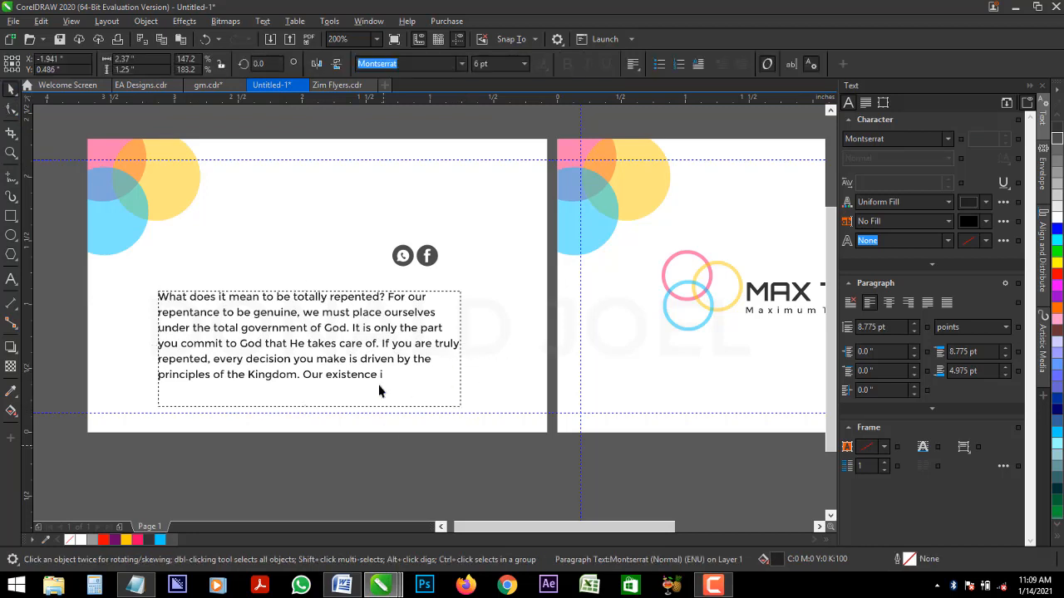
Step: Shrink the paragraph frame to about 1.16 by 0.44 inches and move it up, just left of the WhatsApp and Facebook icons
drag(460, 406, 338, 355)
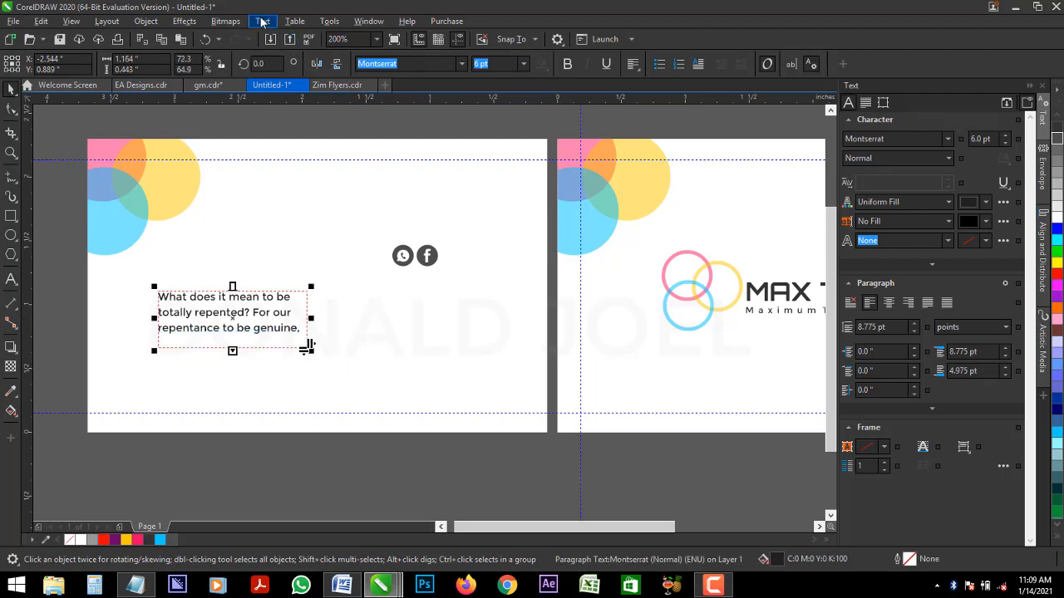
key(alt+x)
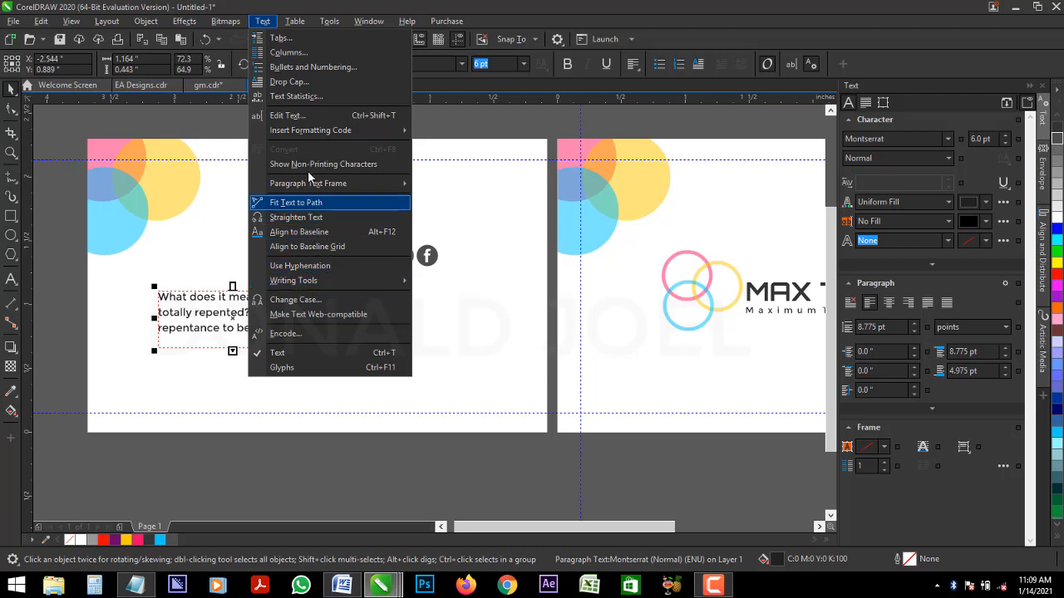
click(249, 441)
click(243, 312)
drag(243, 313, 307, 243)
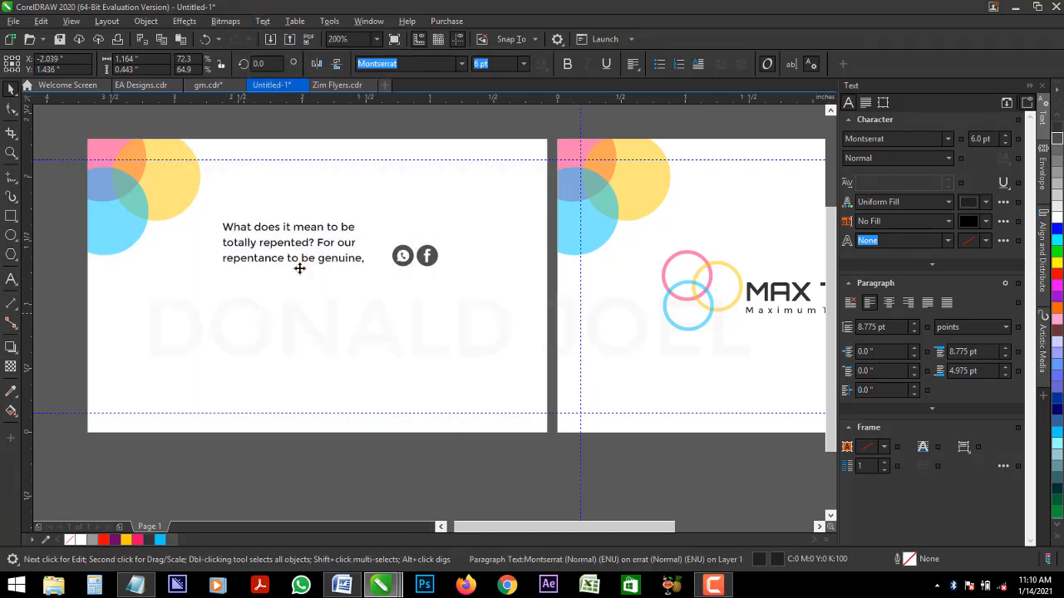
Step: Deepen the paragraph frame to about 0.84 inches, move it to the card's upper right area, and move the contact icons down to the card's bottom edge
drag(294, 349, 294, 332)
drag(304, 273, 386, 314)
drag(340, 128, 494, 279)
drag(414, 258, 345, 434)
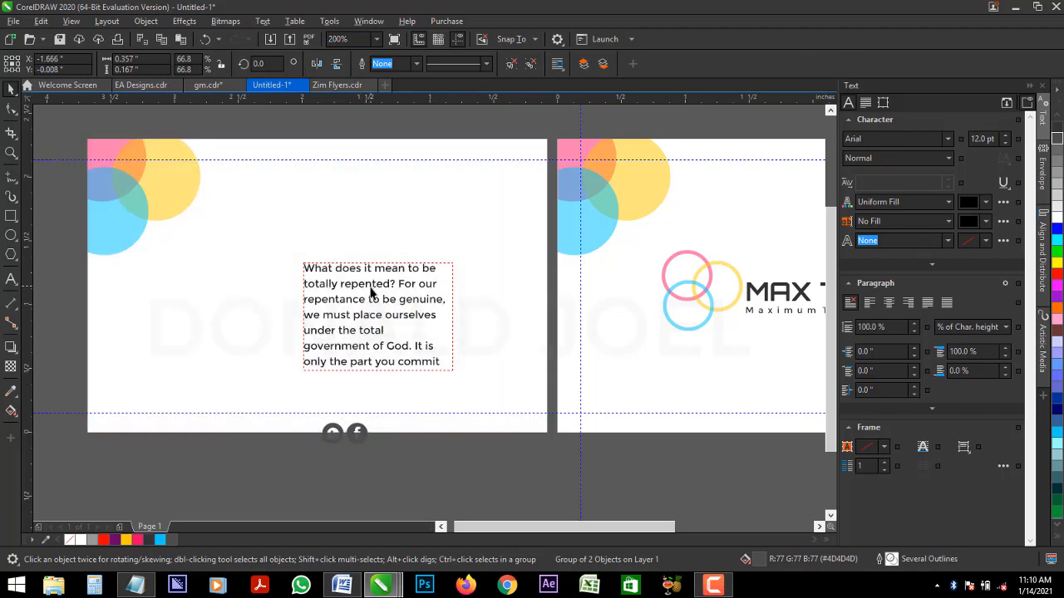
drag(377, 264, 373, 178)
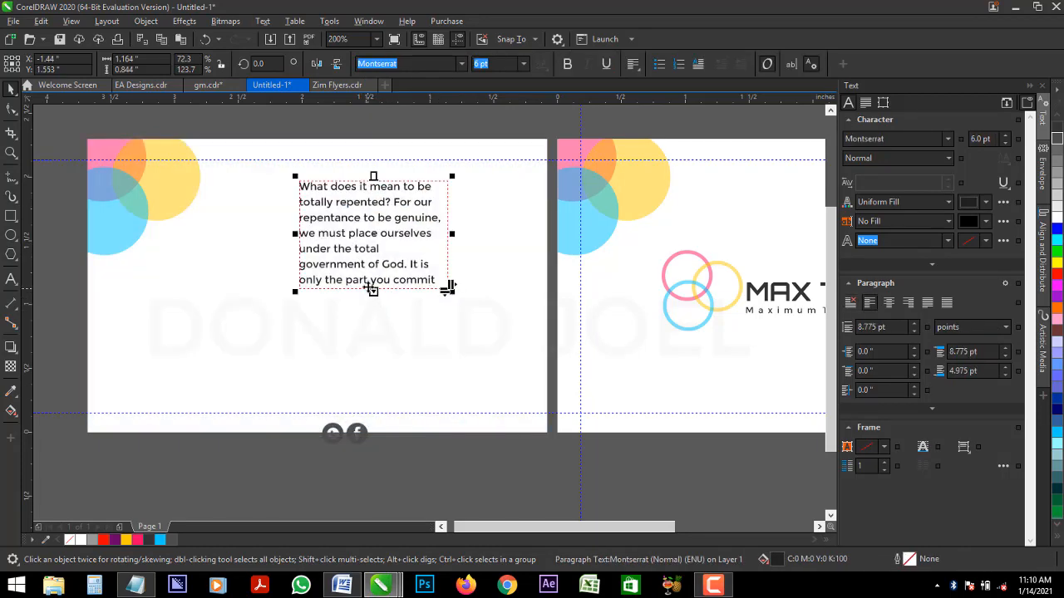
Step: Shorten the paragraph frame to about 0.52 inches high, four text lines, and place a copy of it below
drag(374, 283, 390, 316)
right_click(388, 319)
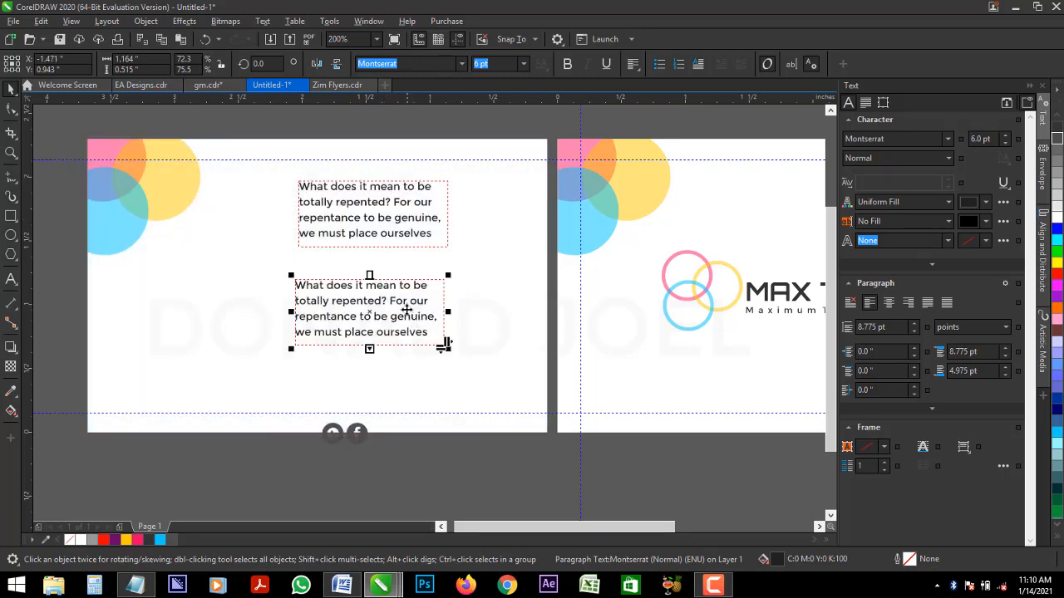
drag(375, 353, 379, 342)
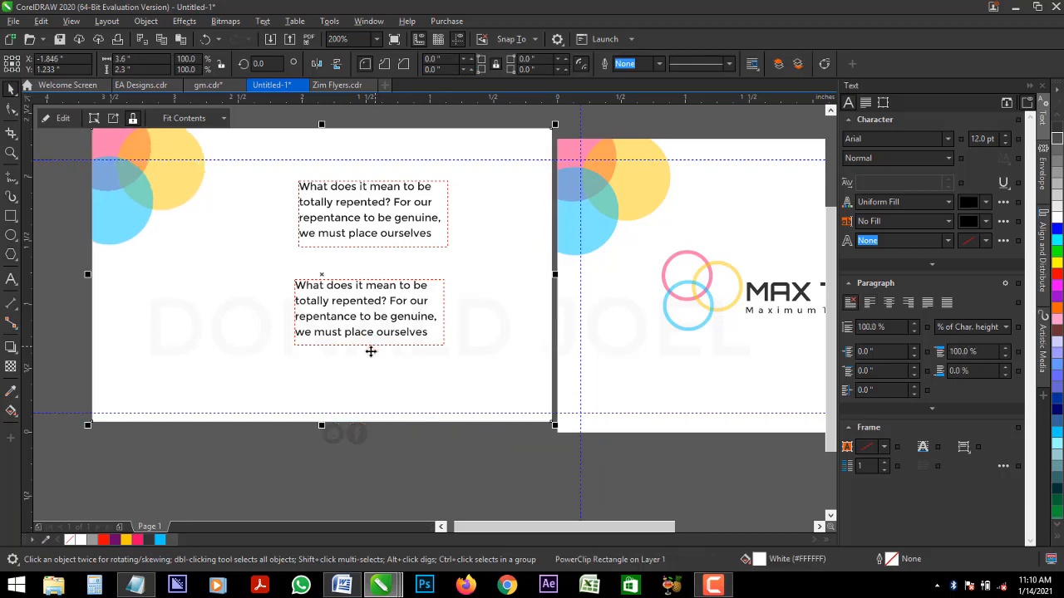
key(ctrl+z)
Step: Shorten the copied paragraph frame to two text lines and place a duplicate of it underneath
click(441, 340)
drag(443, 343, 443, 311)
drag(381, 295, 383, 351)
right_click(383, 351)
Step: Move the contact icons to the left of the lowest paragraph and shorten that paragraph's frame to a single text line
drag(356, 433, 284, 366)
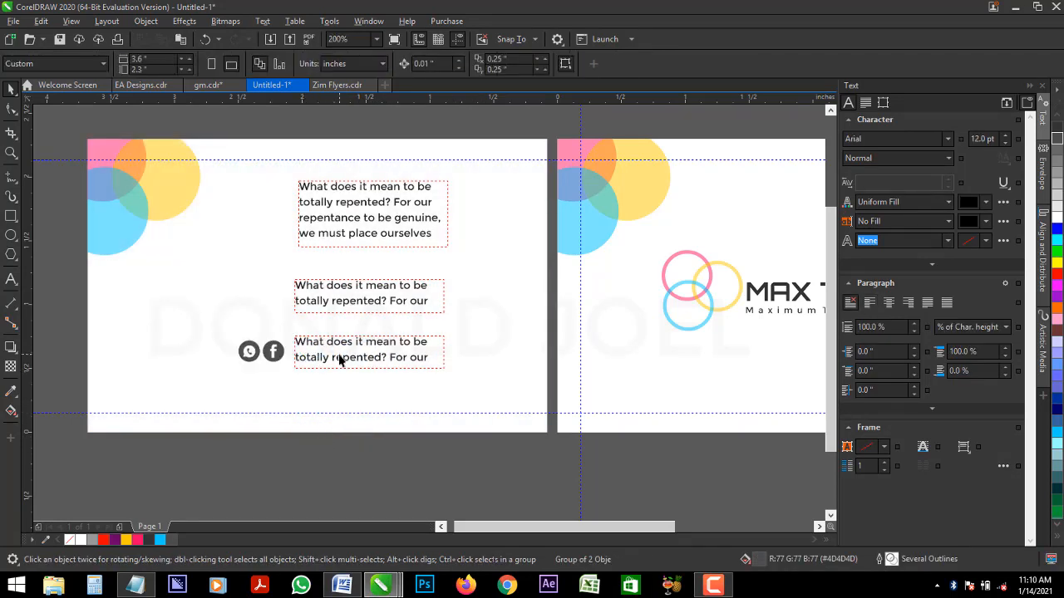
click(364, 366)
drag(370, 363, 370, 355)
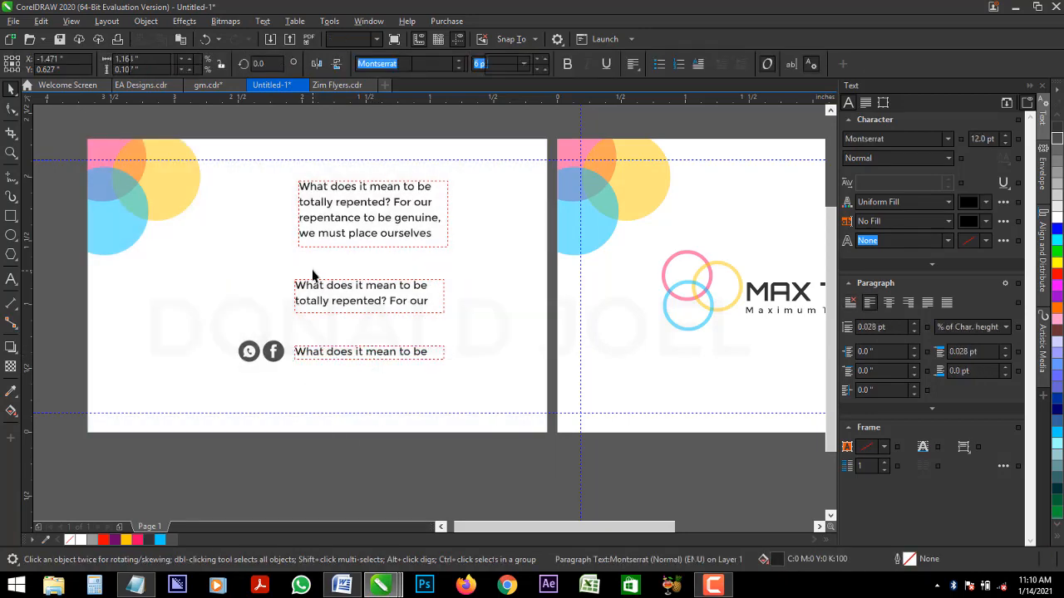
key(Escape)
Step: Preview both card sides in full screen, first as a whole and then enlarged around the paragraph blocks
scroll(314, 276, down, 2)
scroll(579, 334, up, 2)
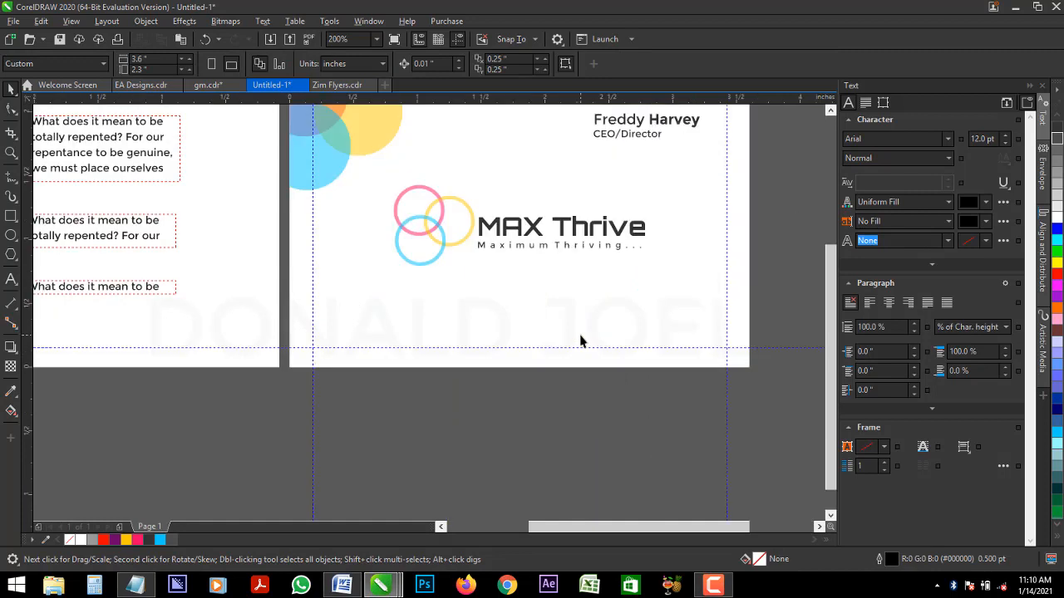
scroll(579, 337, down, 2)
right_click(345, 417)
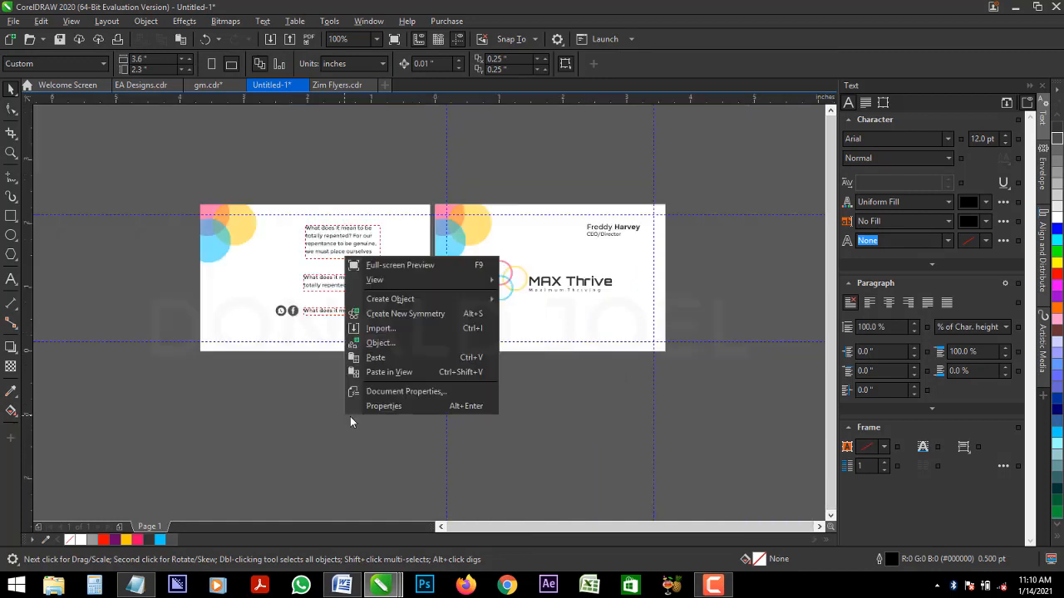
click(406, 264)
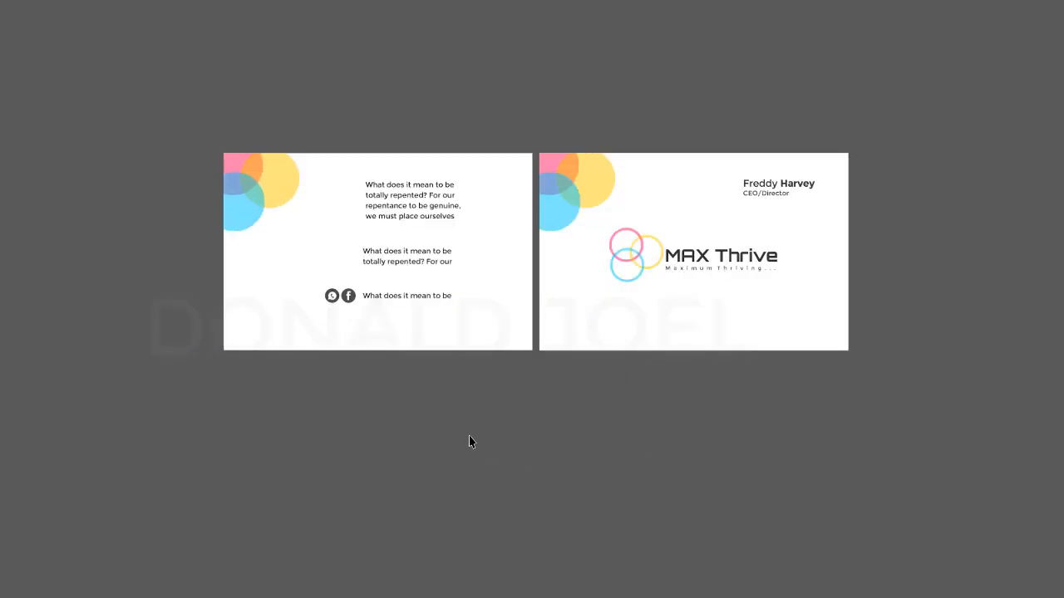
click(470, 437)
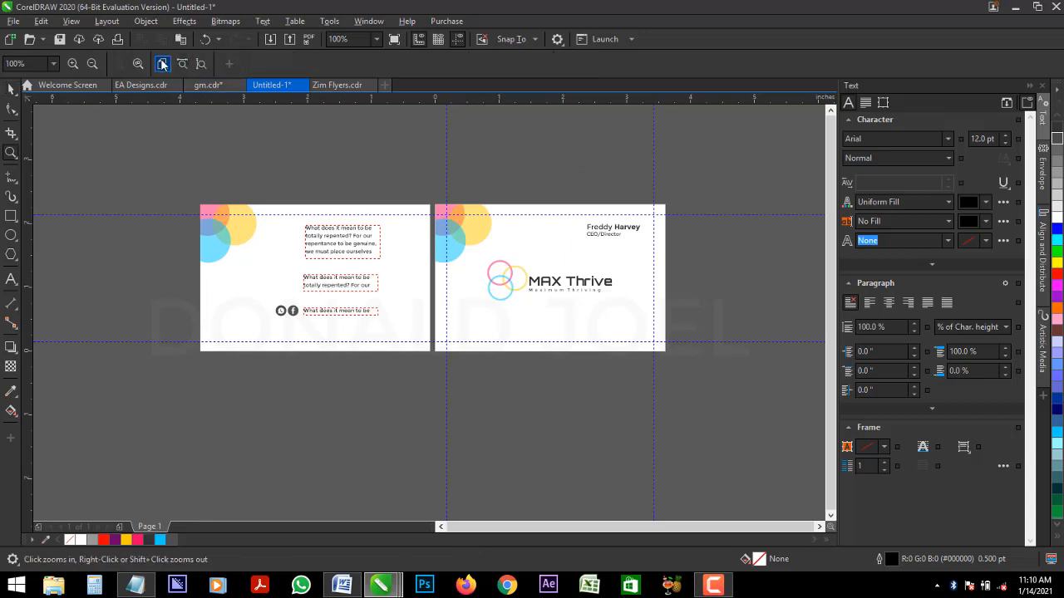
click(162, 64)
click(12, 91)
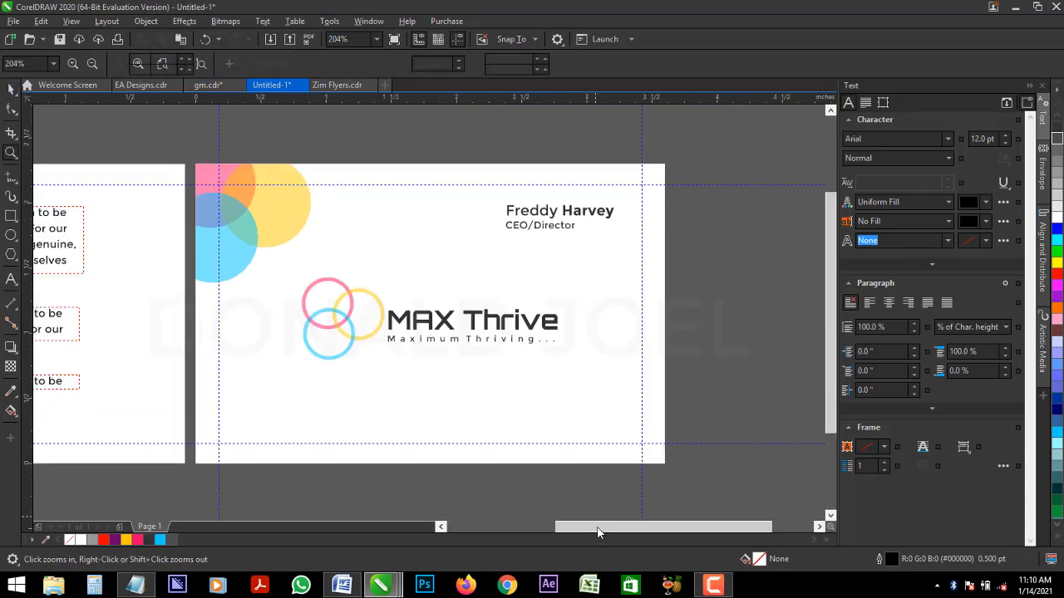
drag(598, 526, 513, 526)
right_click(554, 492)
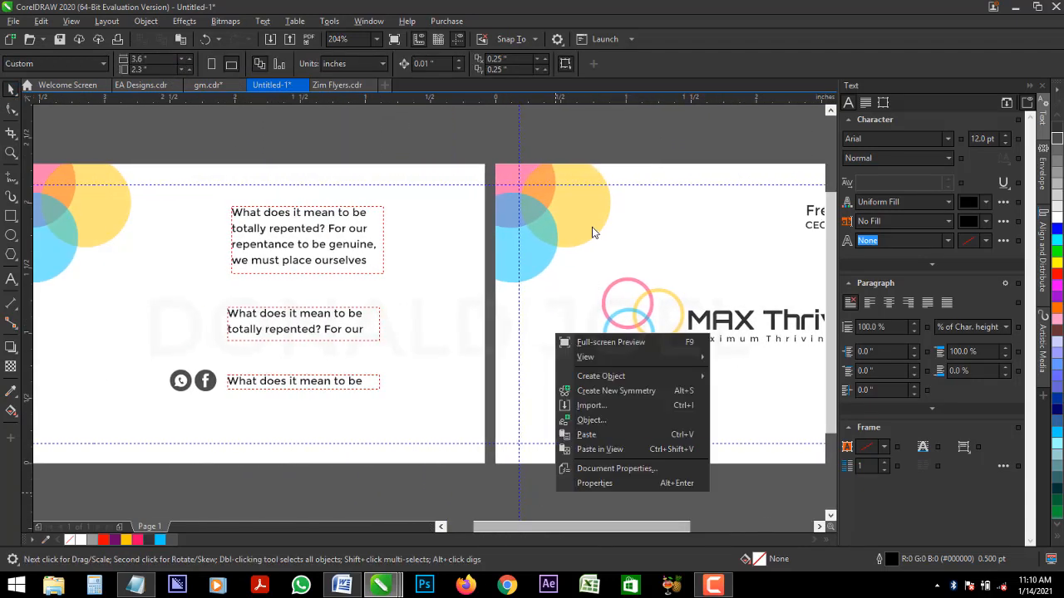
click(614, 346)
key(F9)
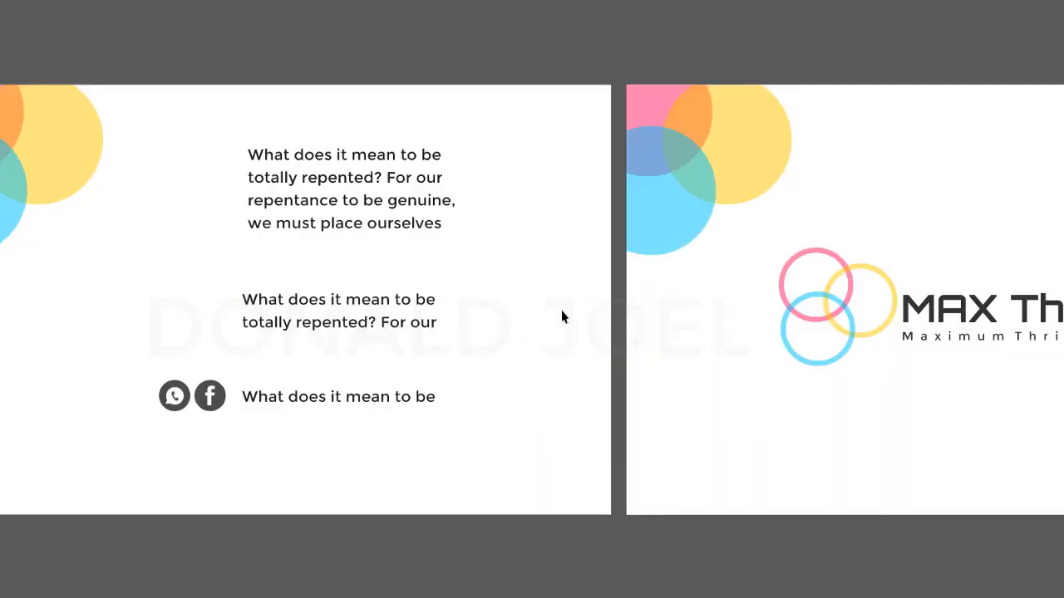
key(Escape)
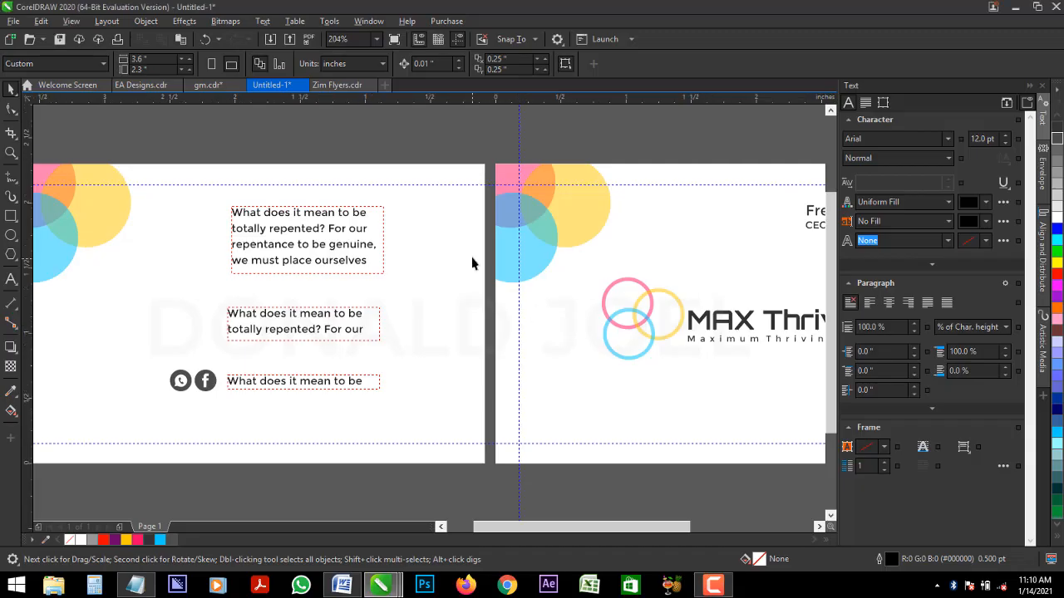
Step: Set the page width to 10 inches
scroll(572, 166, down, 3)
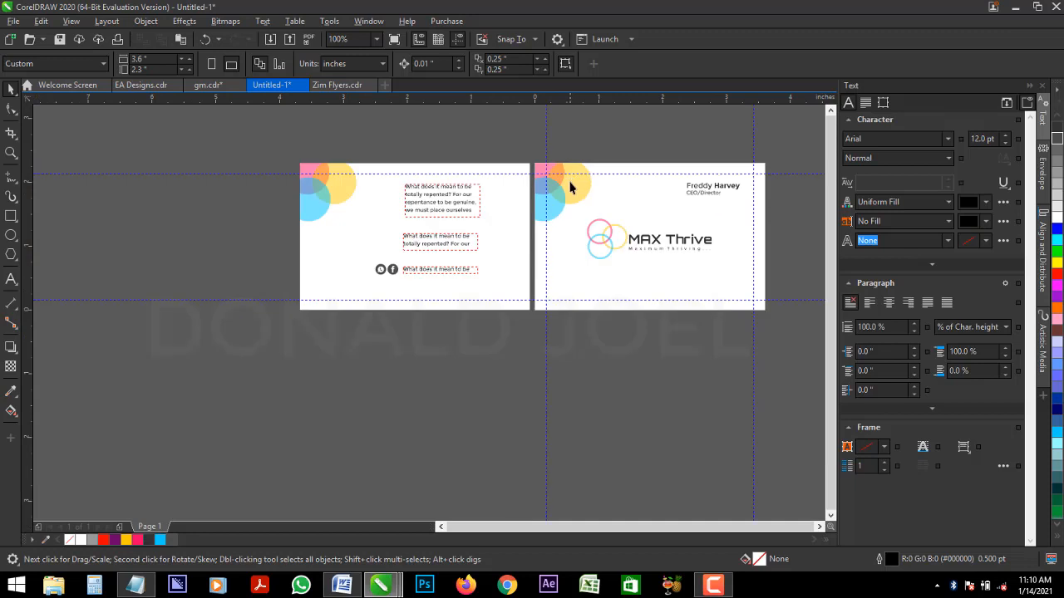
click(153, 59)
text(10)
key(Return)
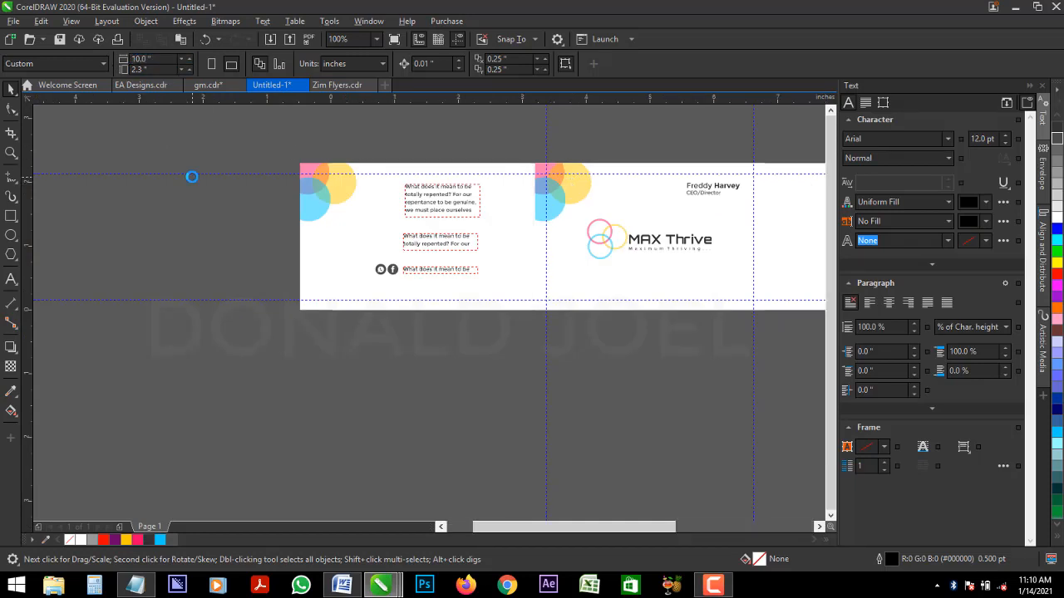
scroll(421, 235, right, 3)
Step: Group all objects of both cards and centre the group on the page
key(ctrl+a)
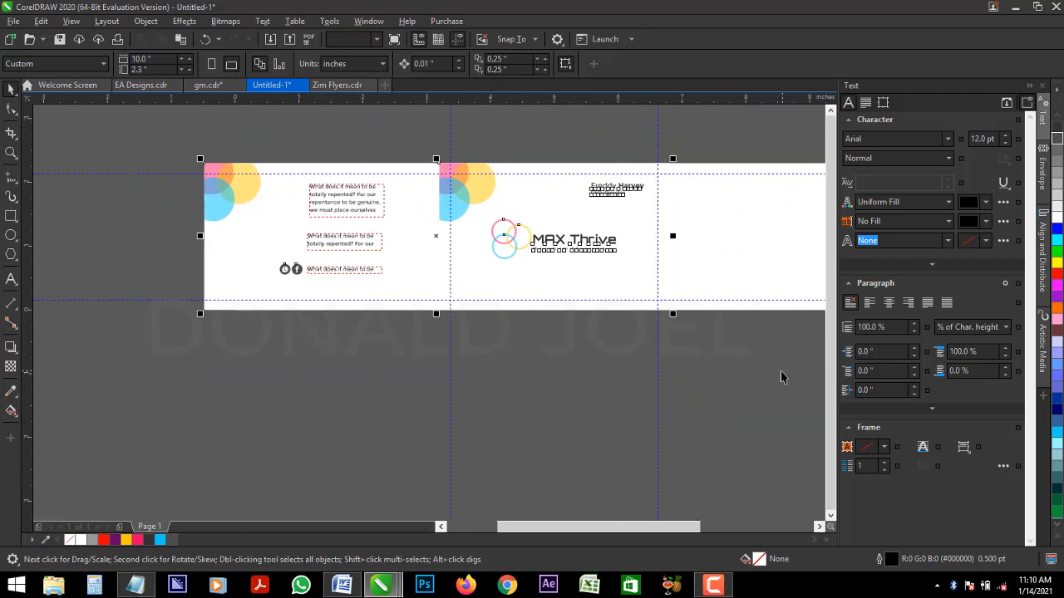
key(ctrl+g)
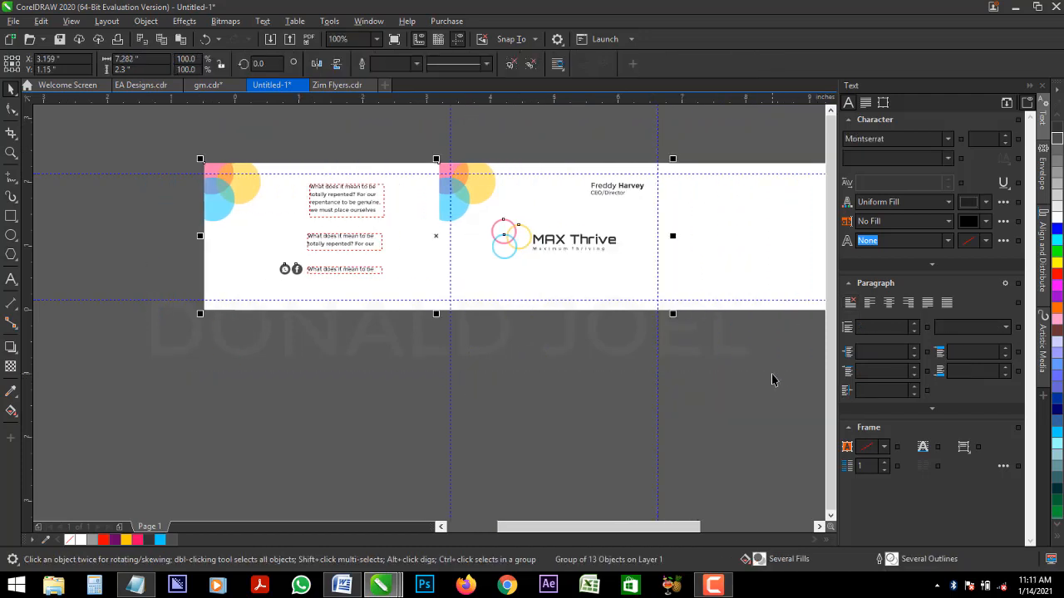
key(p)
right_click(533, 394)
click(584, 399)
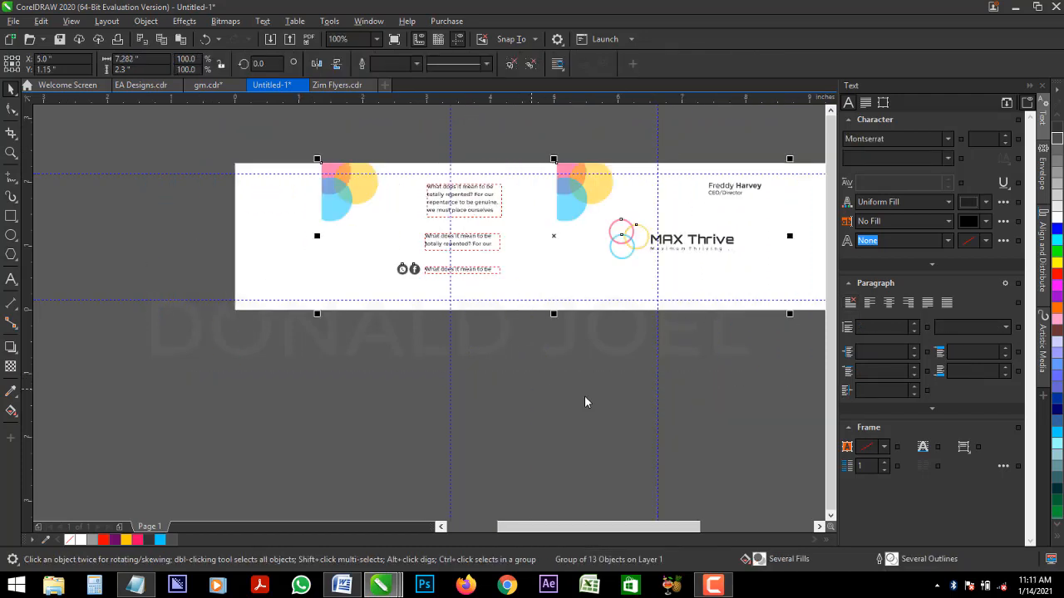
click(584, 396)
Step: Fit the widened page in the view and preview the centred cards in full screen
key(z)
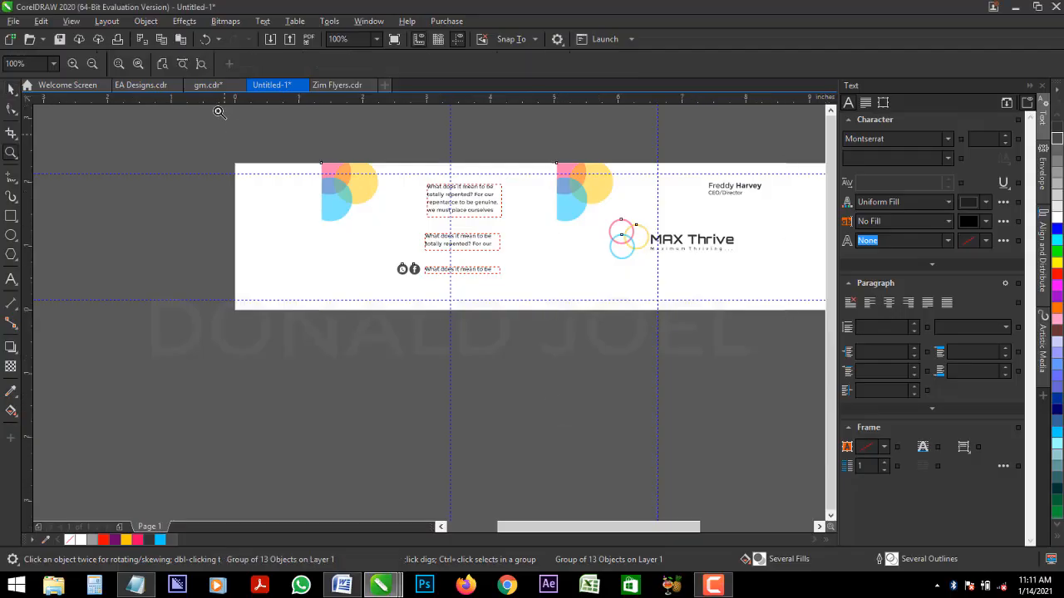
click(182, 64)
click(11, 89)
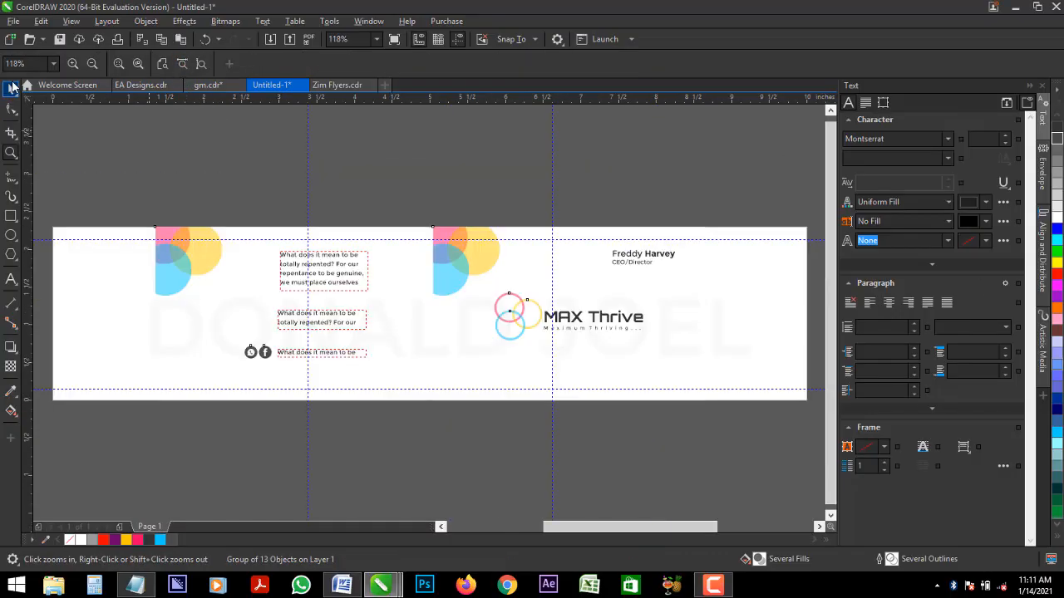
right_click(403, 163)
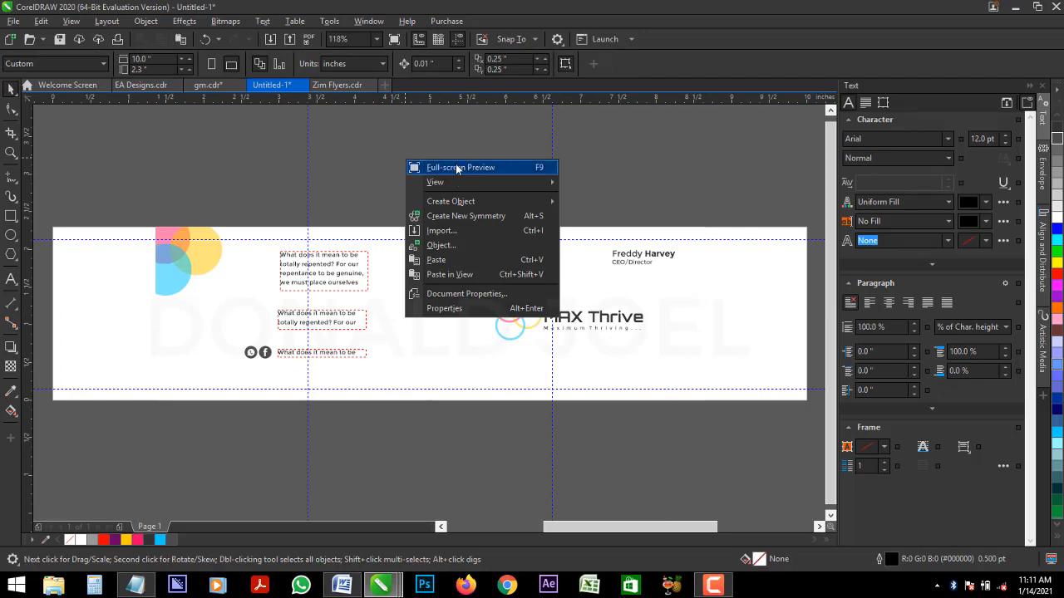
click(440, 167)
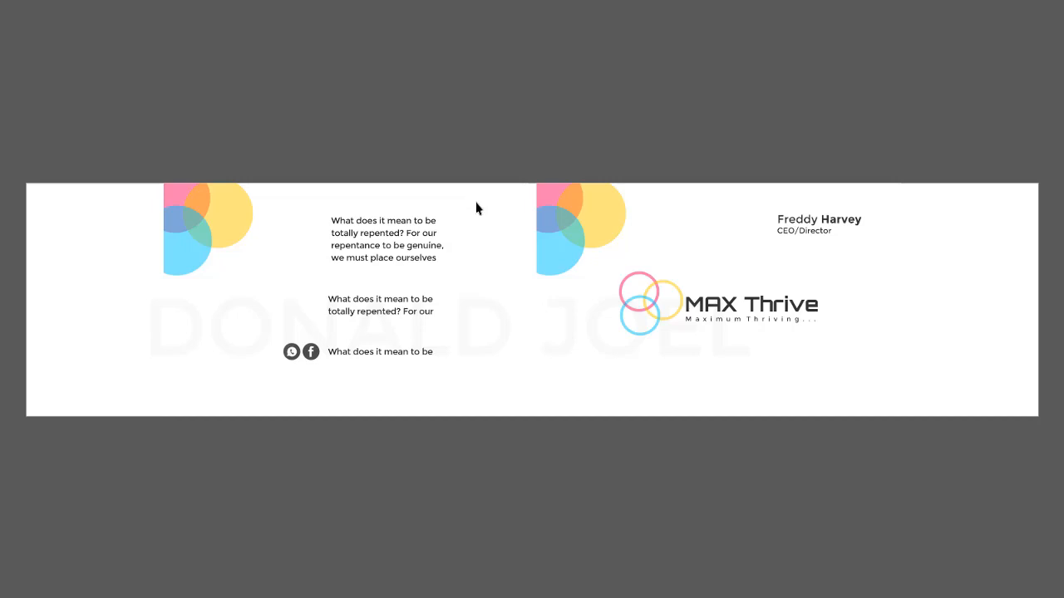
click(519, 229)
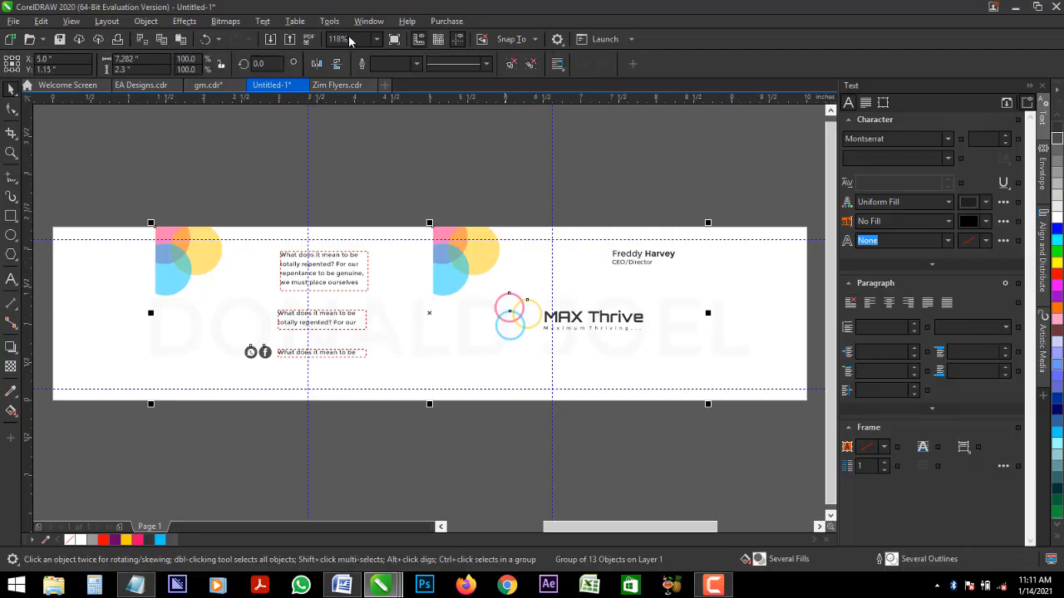
Step: Ungroup the objects and move the left card with its paragraphs and icons to the left, leaving a gap between the cards
click(510, 64)
click(509, 144)
click(349, 304)
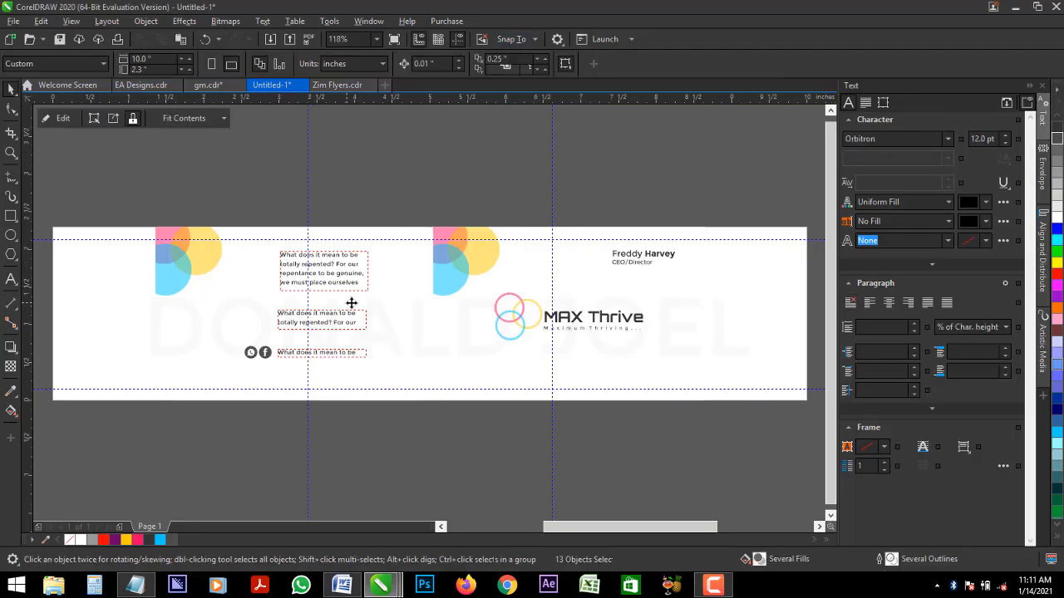
drag(370, 305, 301, 305)
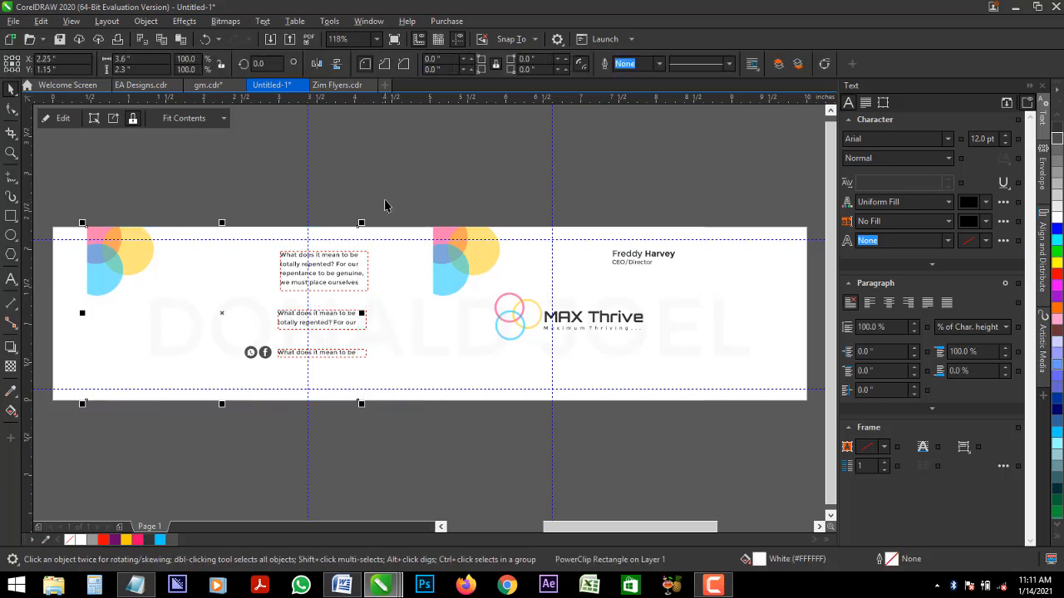
key(ctrl+z)
drag(91, 192, 449, 461)
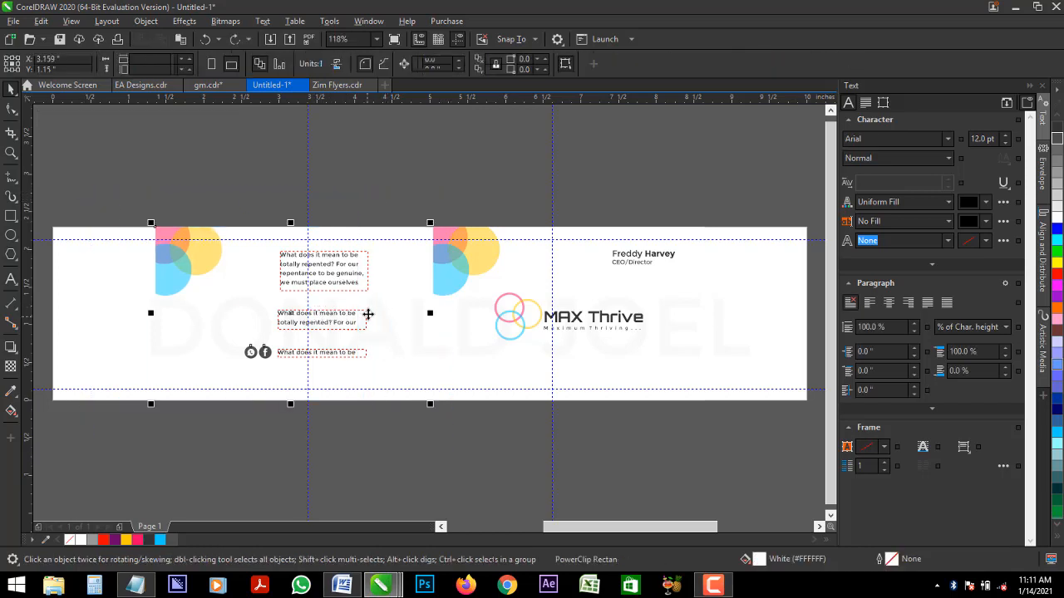
drag(367, 314, 301, 314)
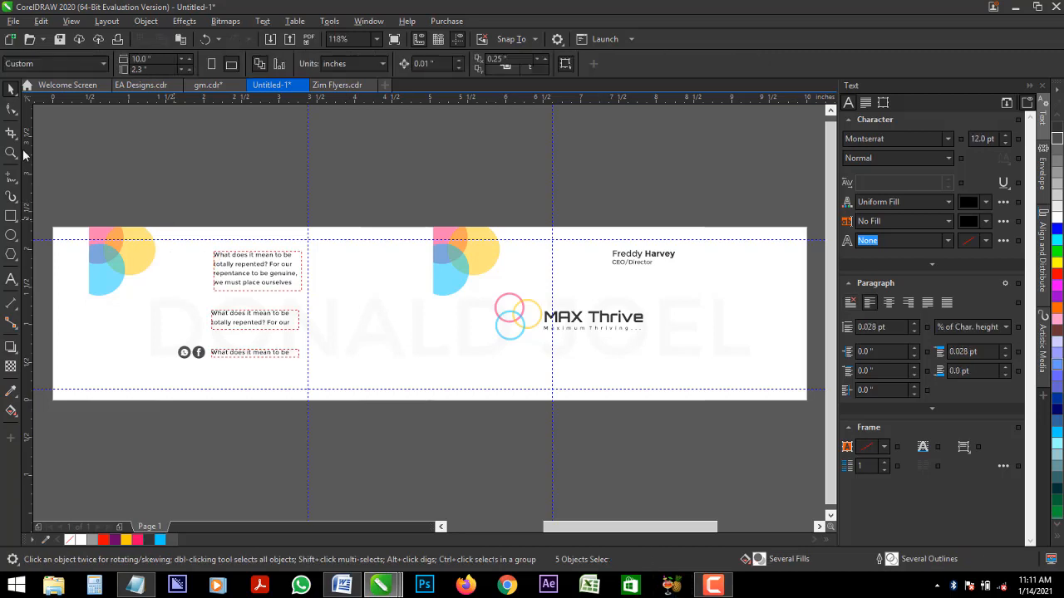
Step: Add a page-sized background rectangle filled with 40% Black behind the cards and preview the layout in full screen
double_click(11, 216)
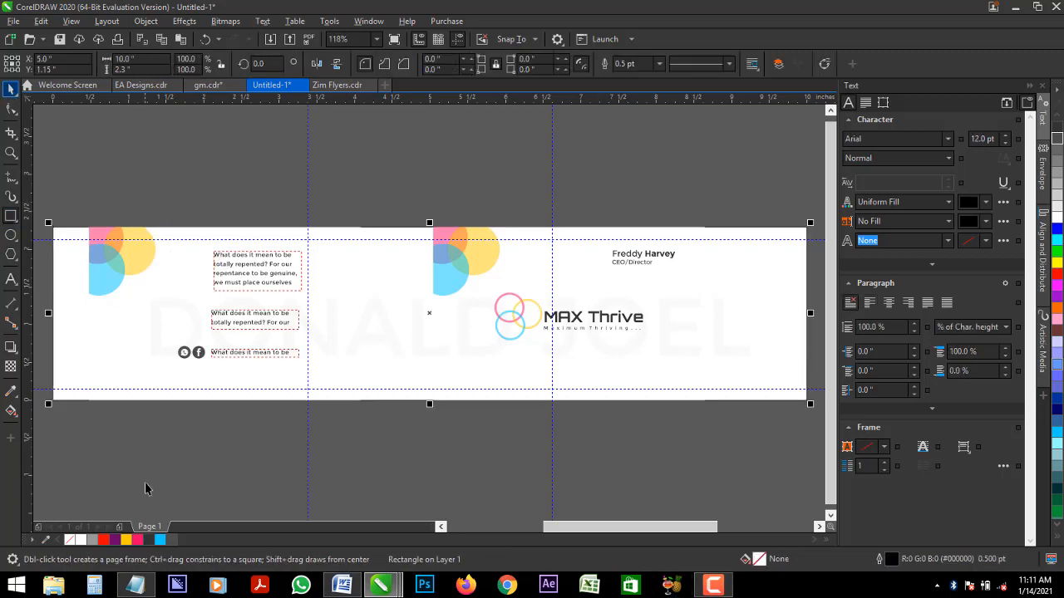
key(space)
click(90, 539)
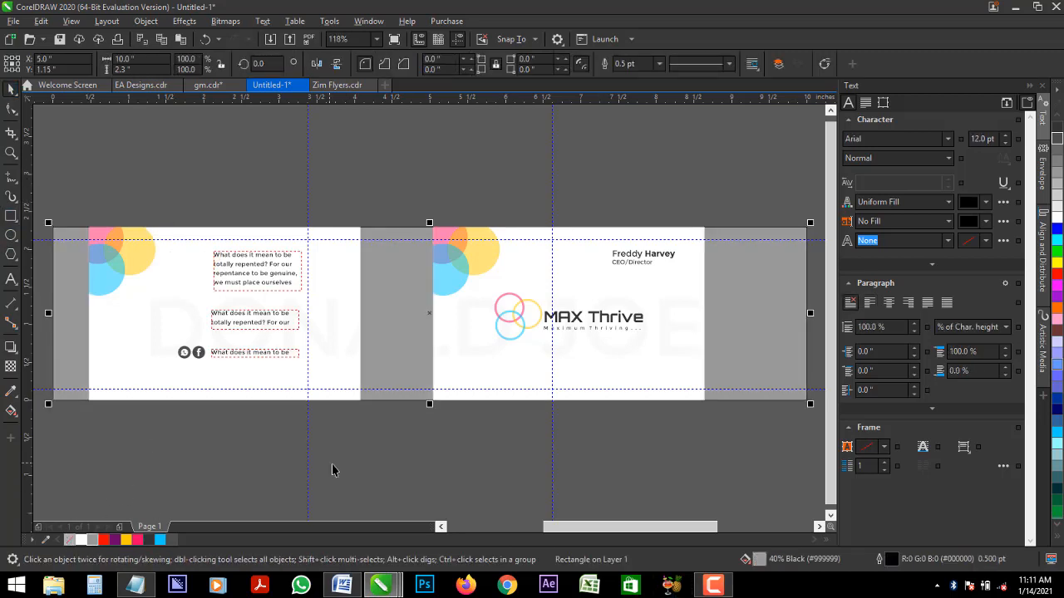
right_click(385, 158)
click(442, 169)
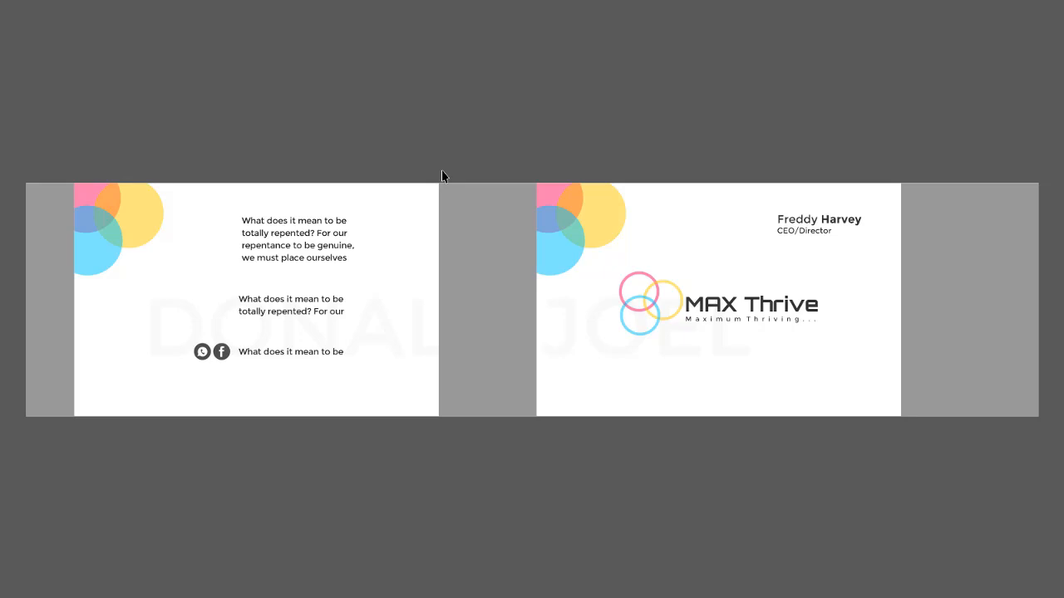
click(402, 220)
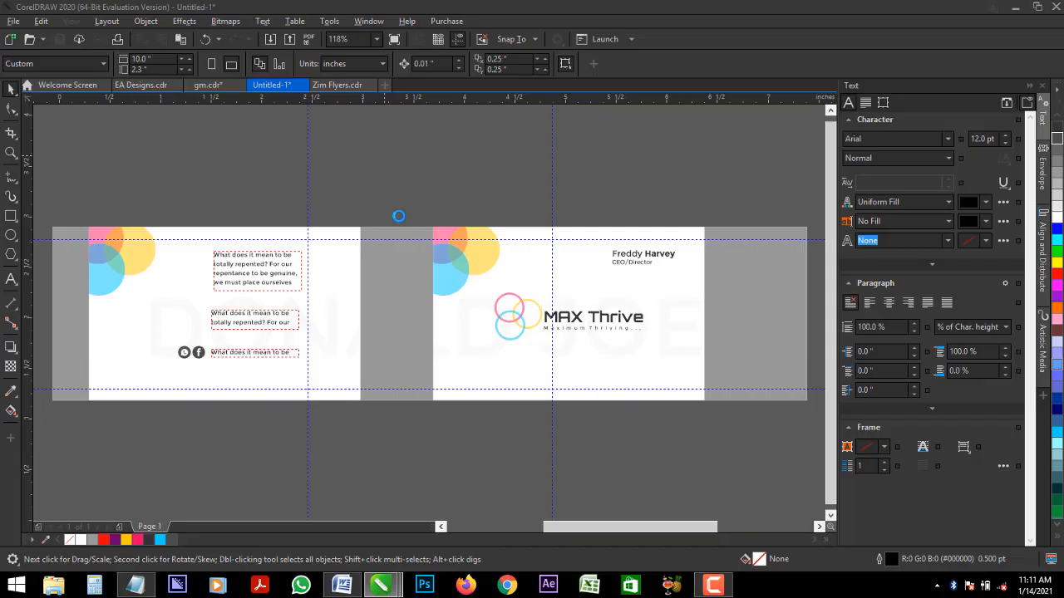